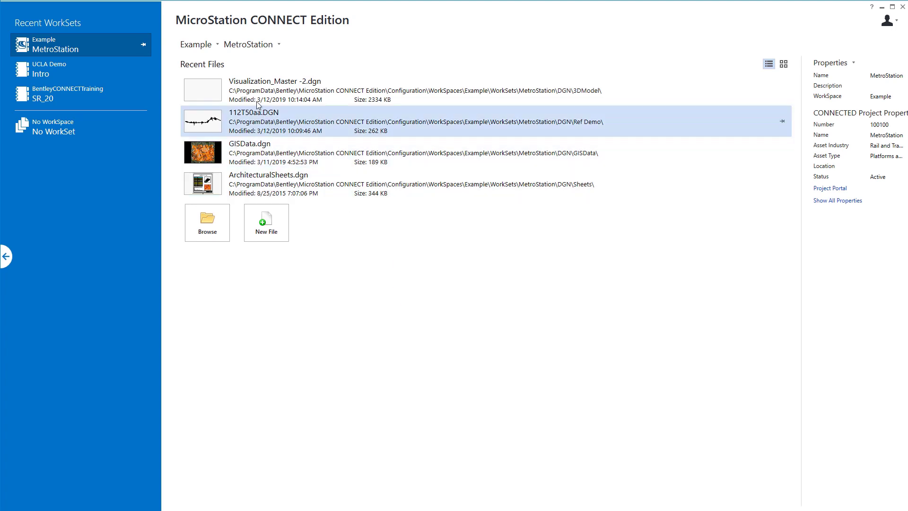
# Open Visualization_Master -2.dgn and display its References list, which has 0 attachments
pyautogui.click(204, 93)
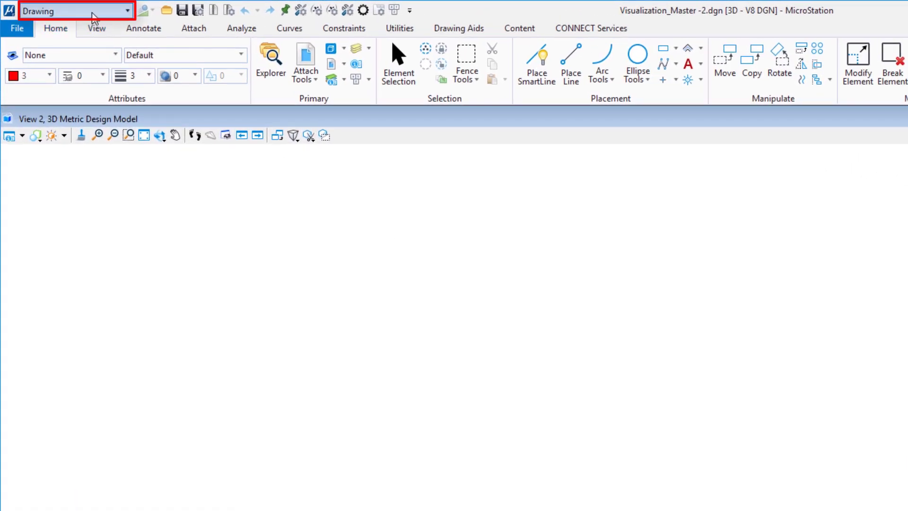
pyautogui.click(316, 80)
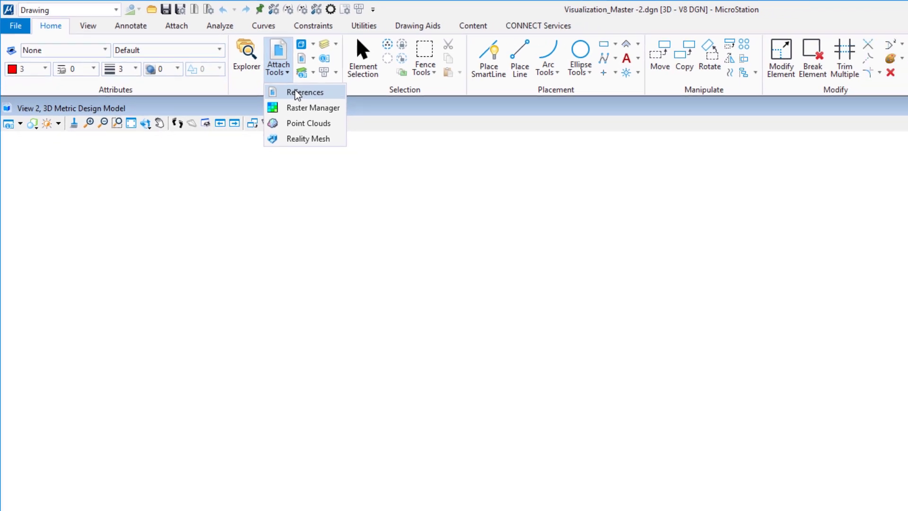
pyautogui.click(298, 92)
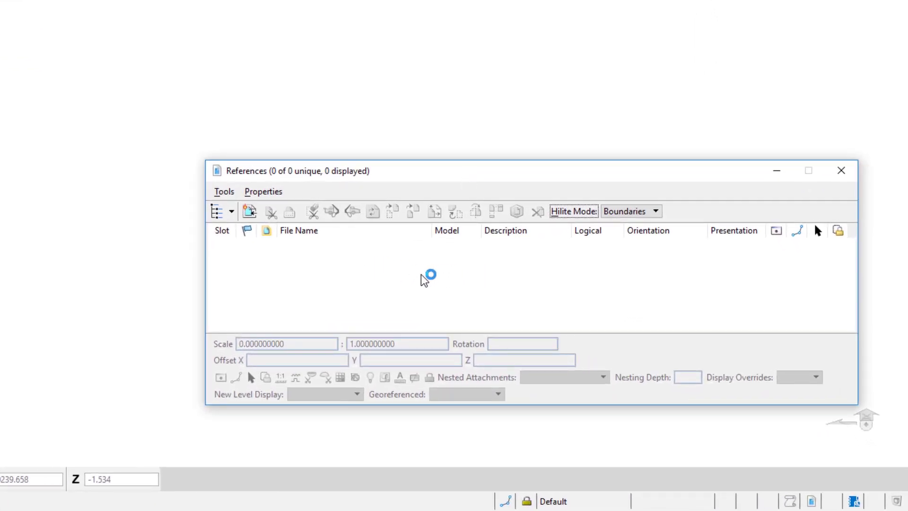
# Attach a reference with CAD files type and Interactive method, choosing Platform.dgn from 3DModel
pyautogui.click(249, 213)
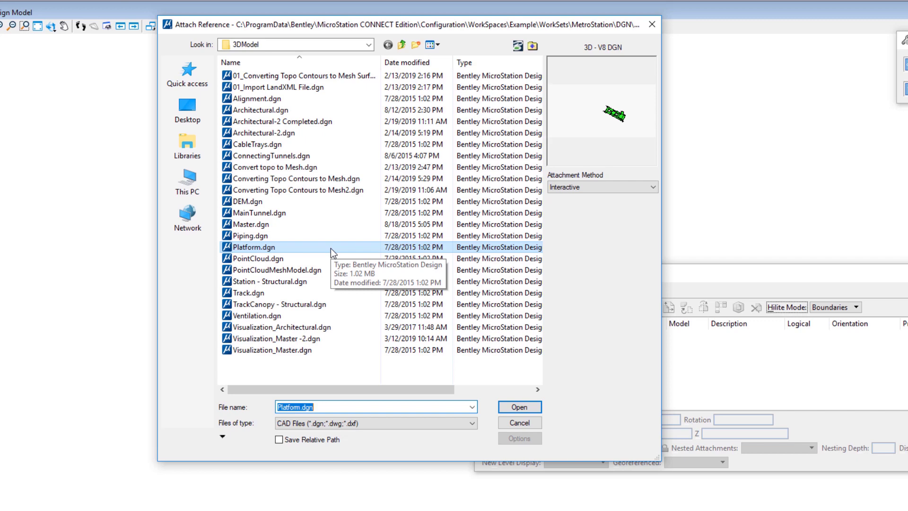
pyautogui.click(330, 423)
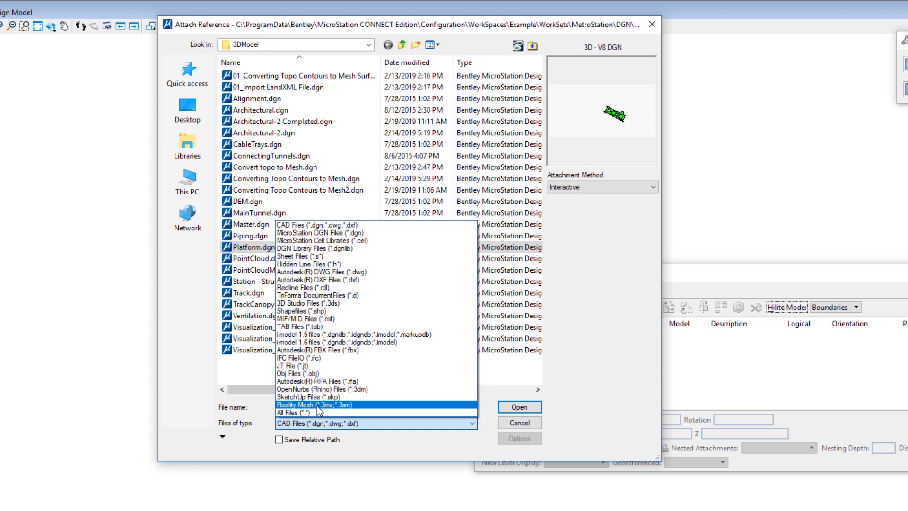
pyautogui.click(362, 450)
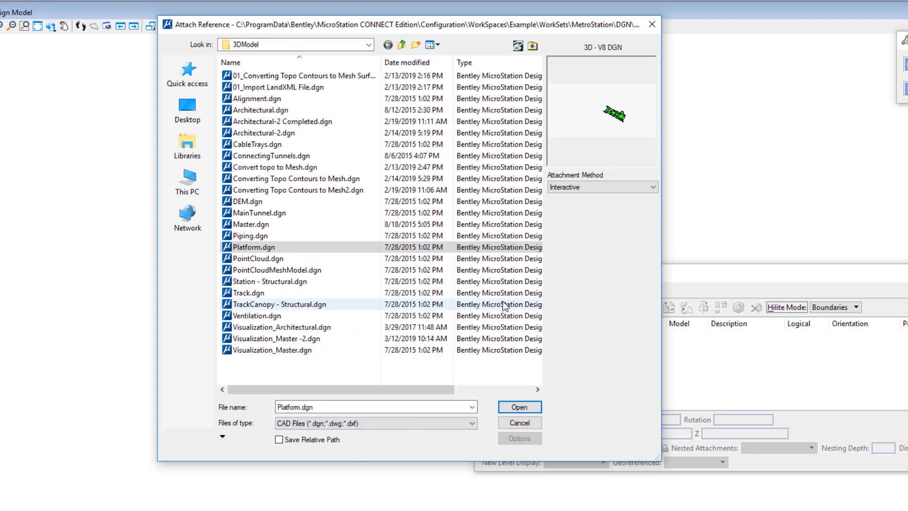
pyautogui.click(597, 186)
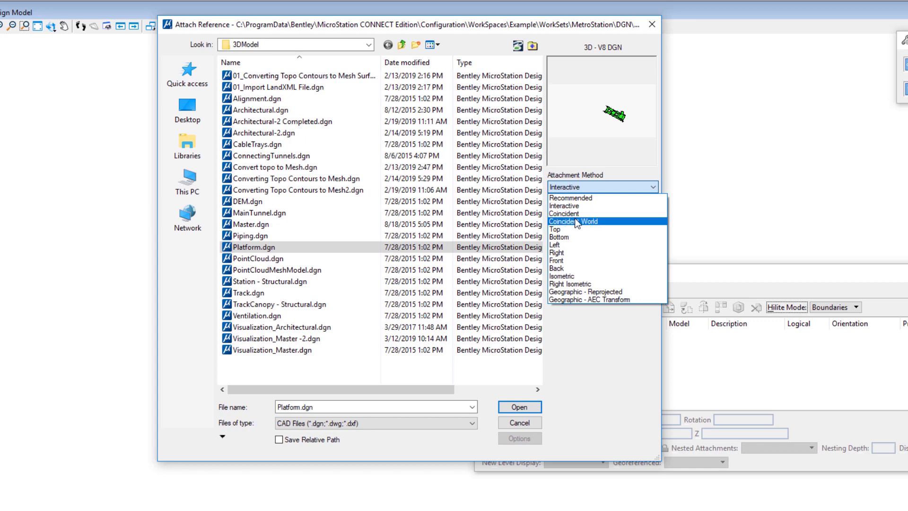
pyautogui.click(574, 346)
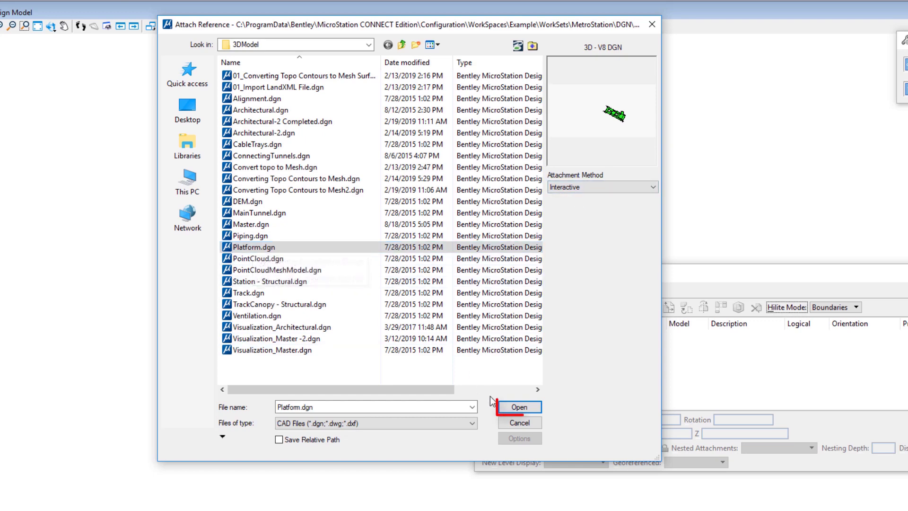
pyautogui.click(519, 407)
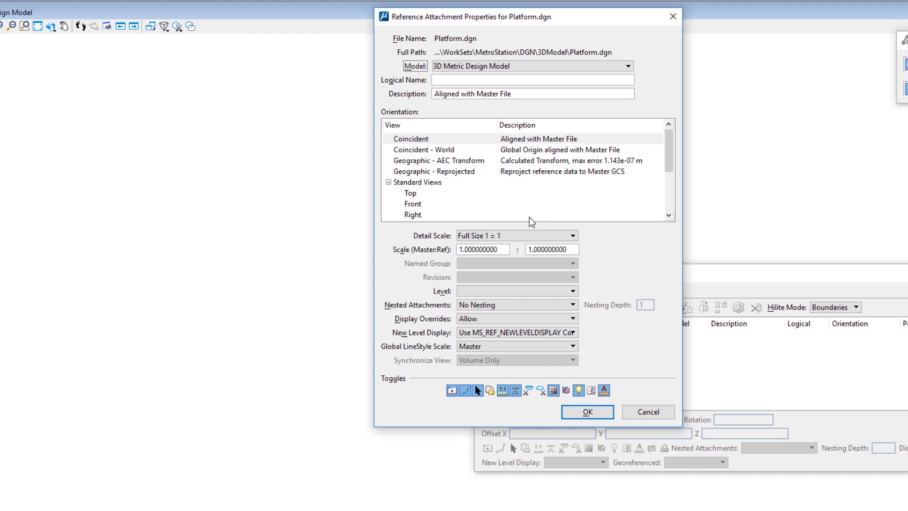
# Attach Platform.dgn's 3D Metric Design Model with Coincident - World orientation and No Nesting
pyautogui.moveTo(520, 17); pyautogui.dragTo(440, 25)
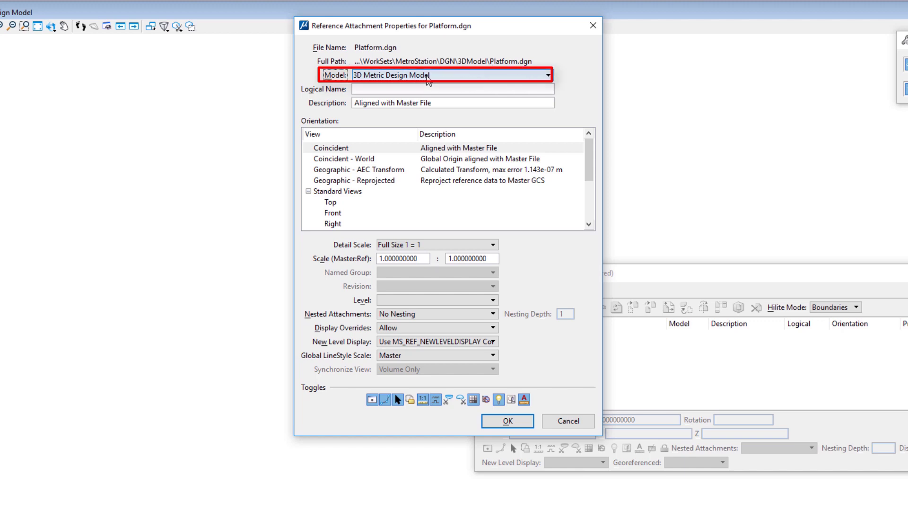
pyautogui.click(427, 76)
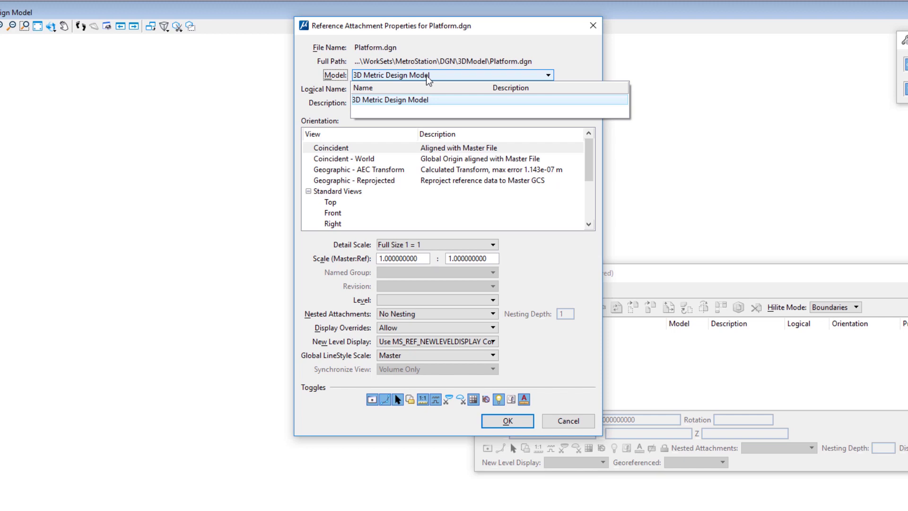
pyautogui.click(418, 101)
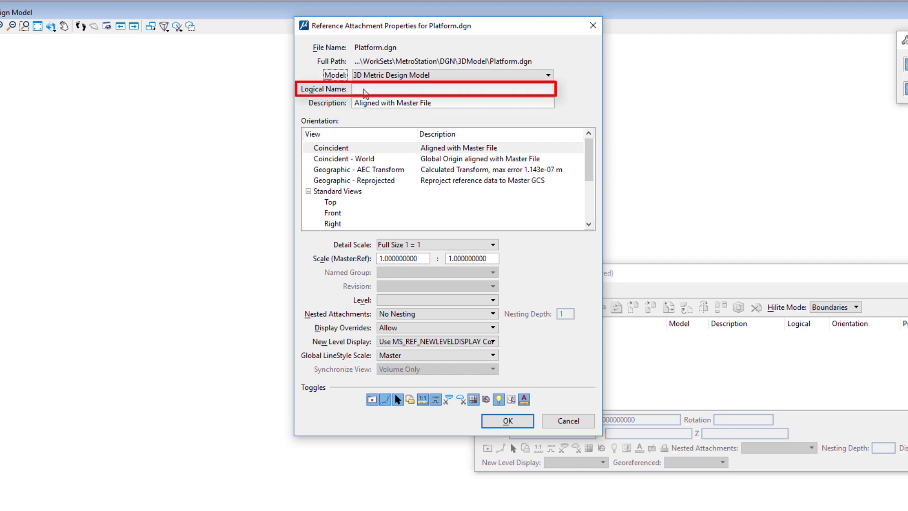
pyautogui.click(363, 159)
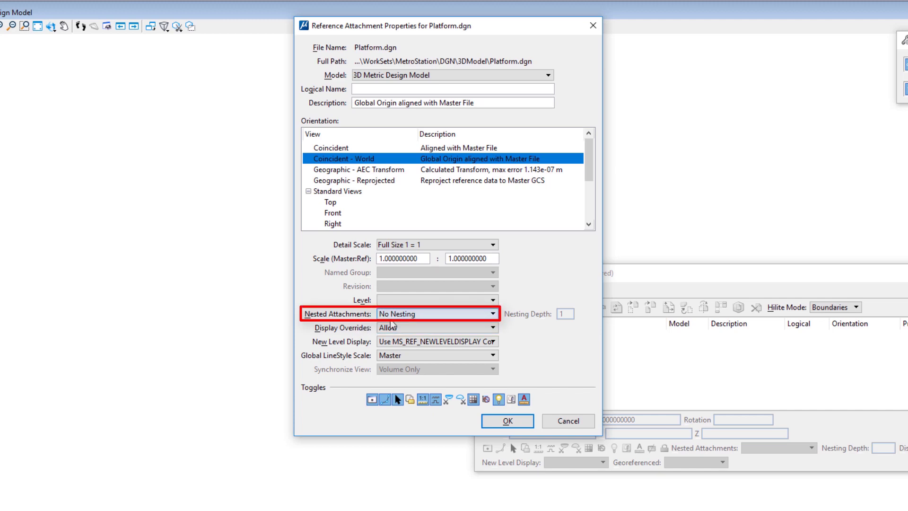
pyautogui.click(405, 316)
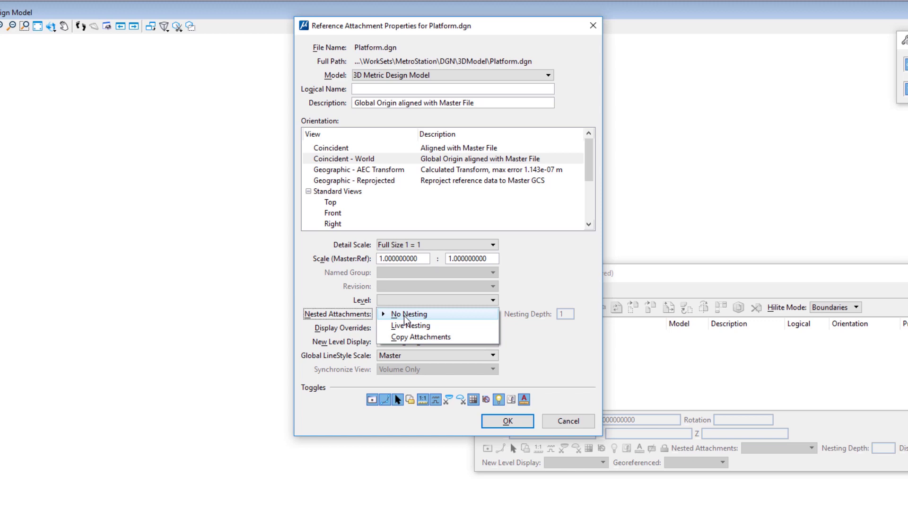
pyautogui.click(407, 324)
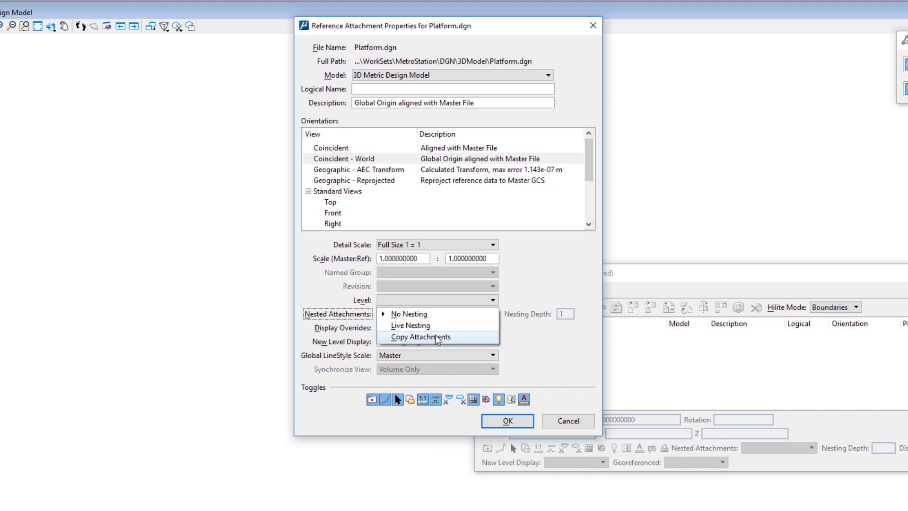
pyautogui.click(427, 315)
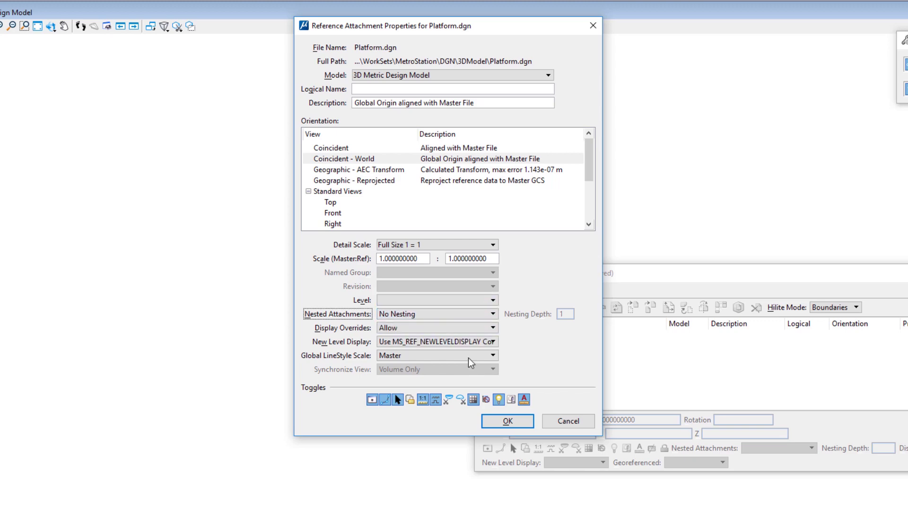
pyautogui.click(505, 421)
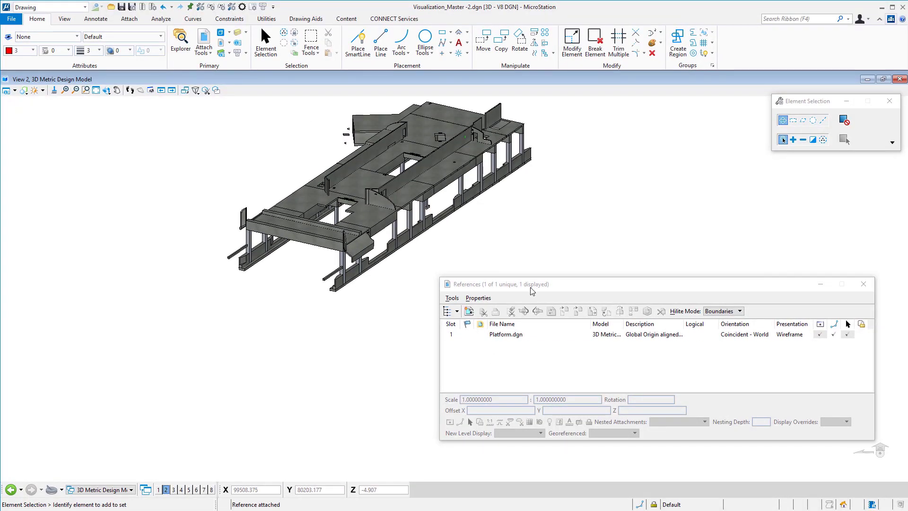
pyautogui.moveTo(535, 284); pyautogui.dragTo(507, 284)
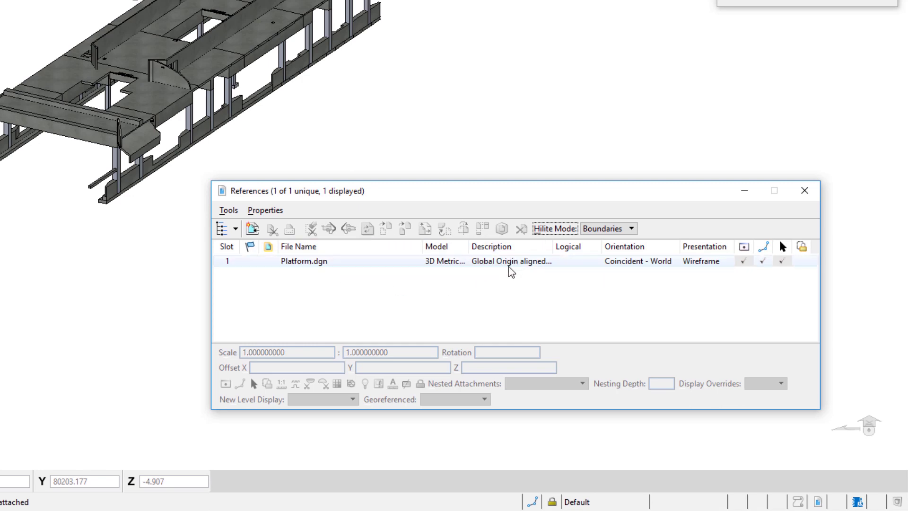
pyautogui.click(788, 264)
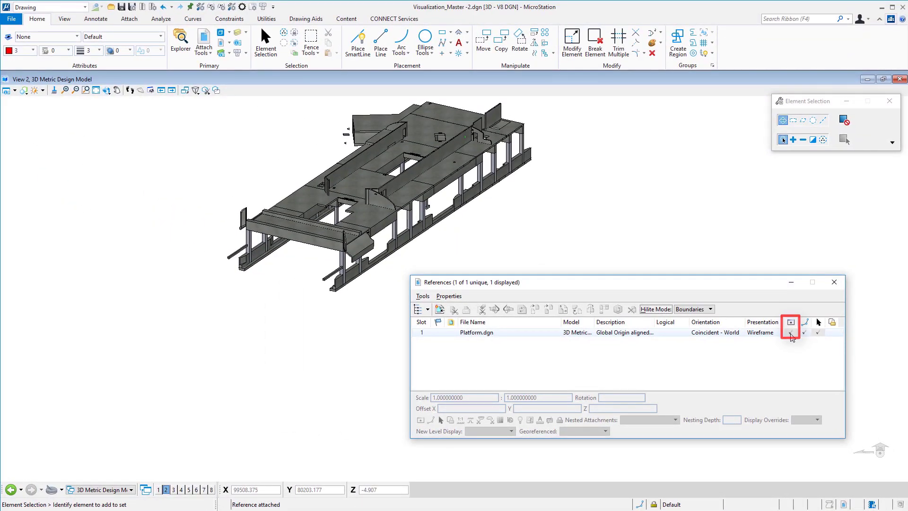
pyautogui.click(791, 333)
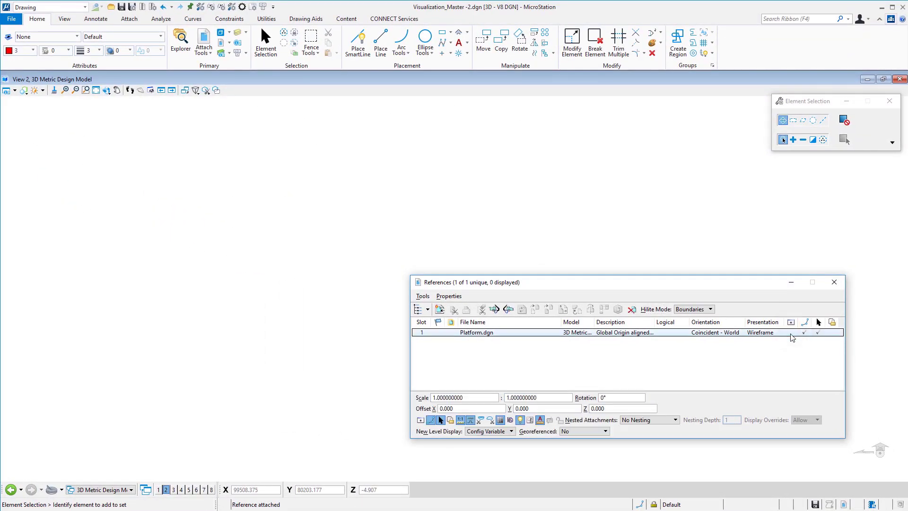
pyautogui.click(790, 333)
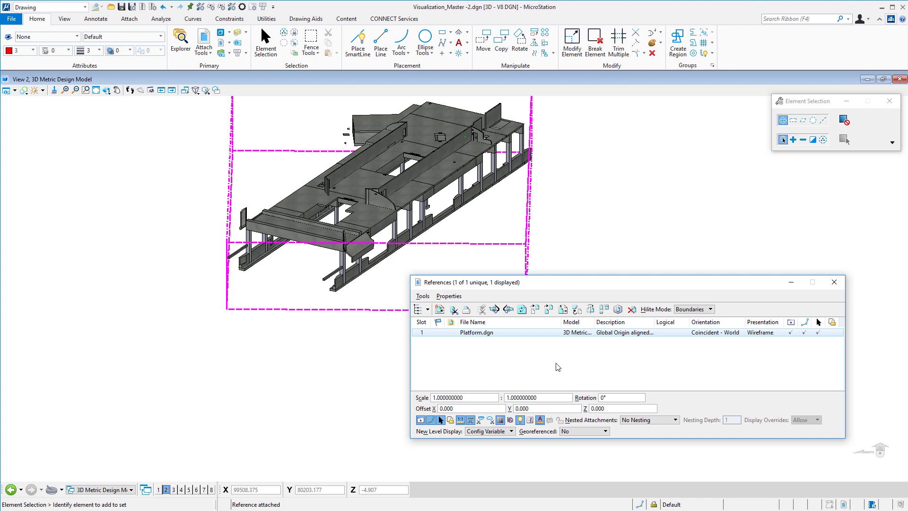
# Attach Track.dgn, TrackCanopy - Structural.dgn, Ventilation.dgn and Visualization_Architectural.dgn as Coincident World references
pyautogui.click(440, 310)
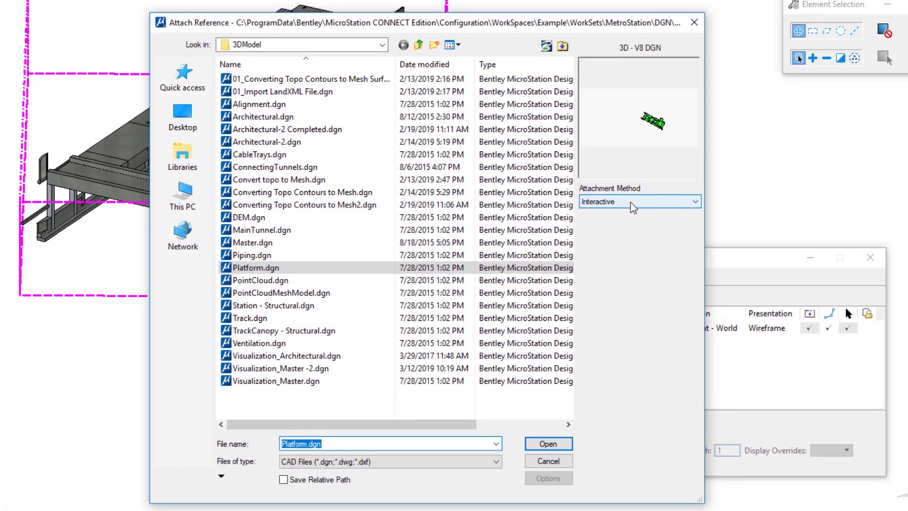
pyautogui.click(631, 202)
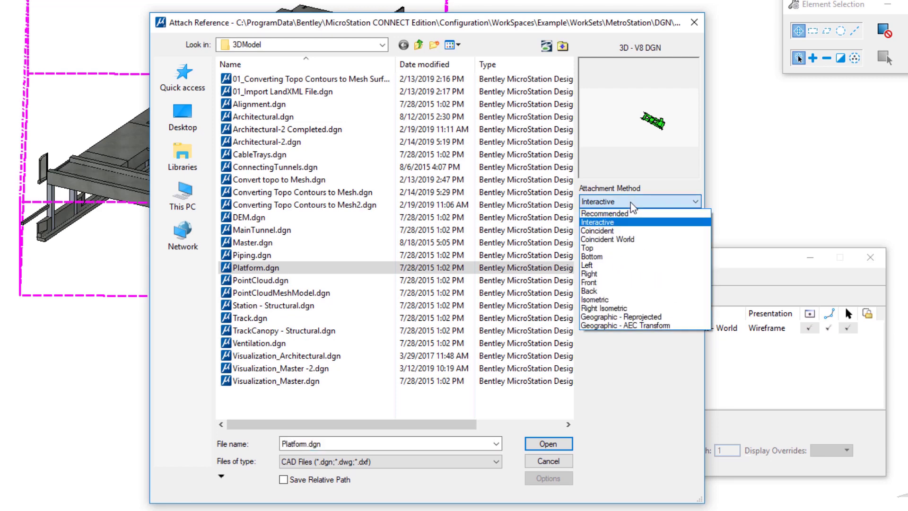
pyautogui.click(621, 240)
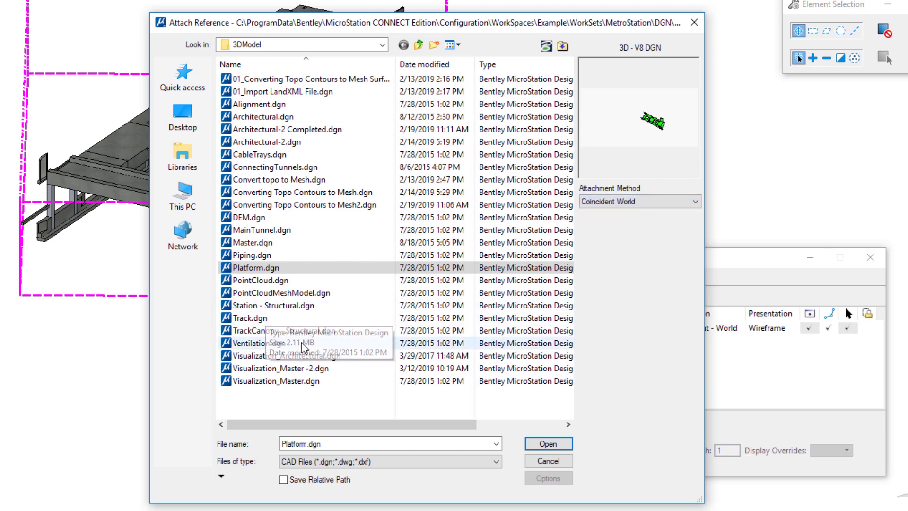
pyautogui.click(252, 321)
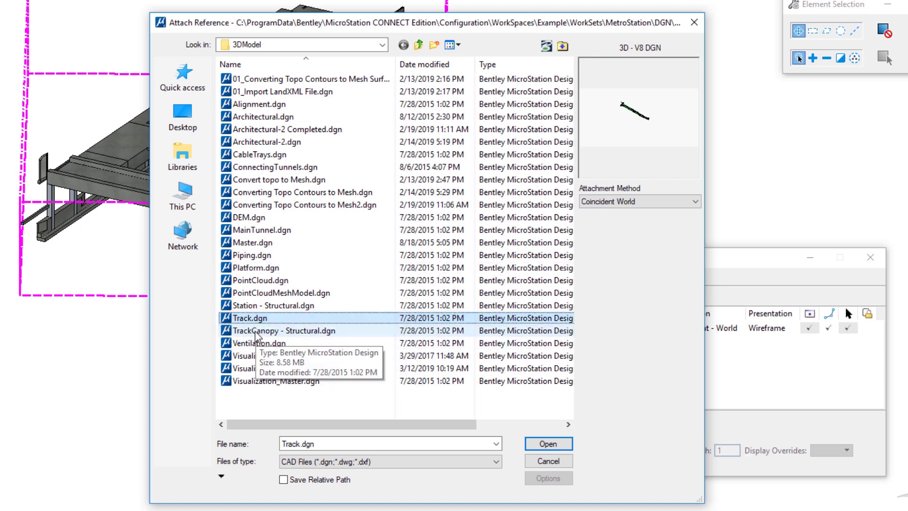
pyautogui.keyDown('ctrl'); pyautogui.click(258, 331); pyautogui.keyUp('ctrl')
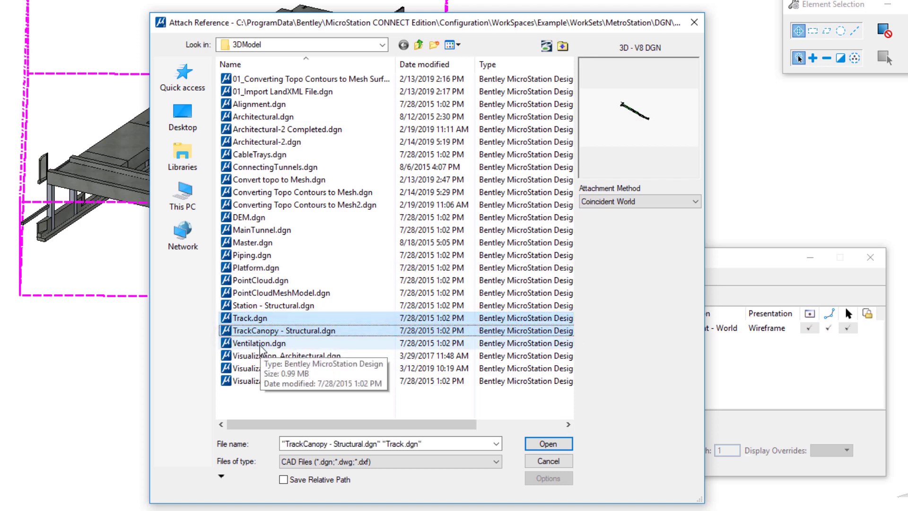
pyautogui.keyDown('ctrl'); pyautogui.click(260, 344); pyautogui.keyUp('ctrl')
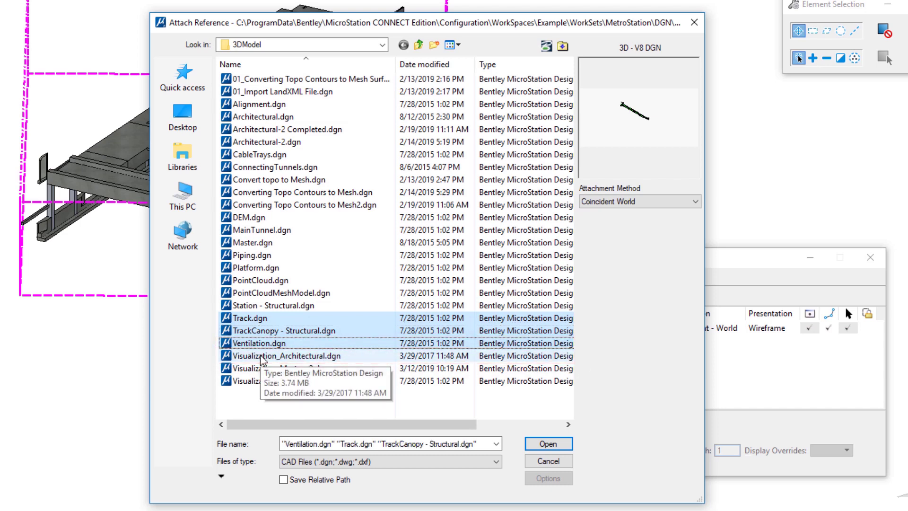
pyautogui.keyDown('ctrl'); pyautogui.click(262, 359); pyautogui.keyUp('ctrl')
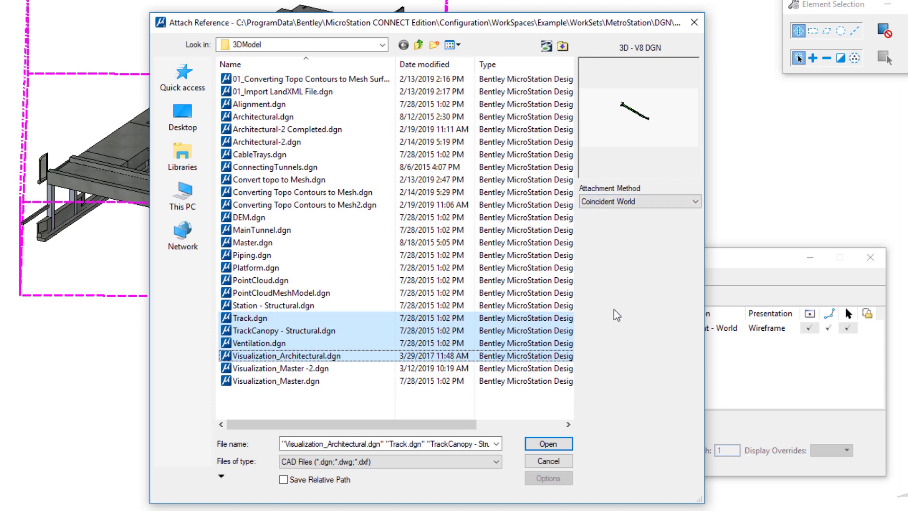
pyautogui.click(549, 444)
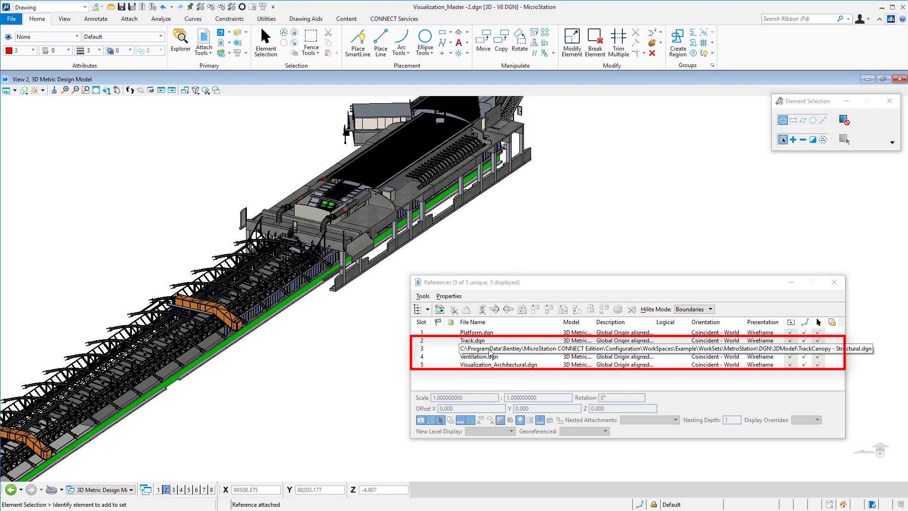
# Set Track.dgn's Hilite Mode to Hilite, select Ventilation.dgn, then go to the File backstage
pyautogui.scroll(-3, 371, 260)
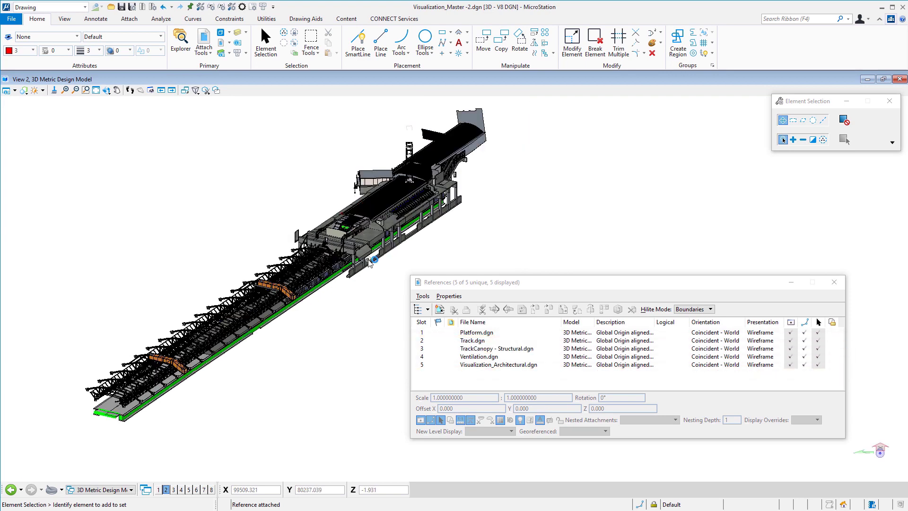
pyautogui.moveTo(544, 283); pyautogui.dragTo(513, 288)
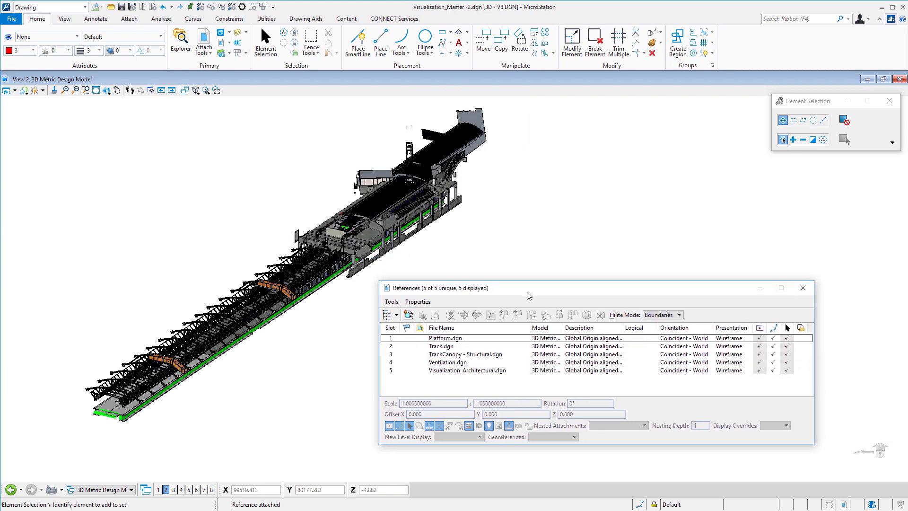
pyautogui.click(431, 347)
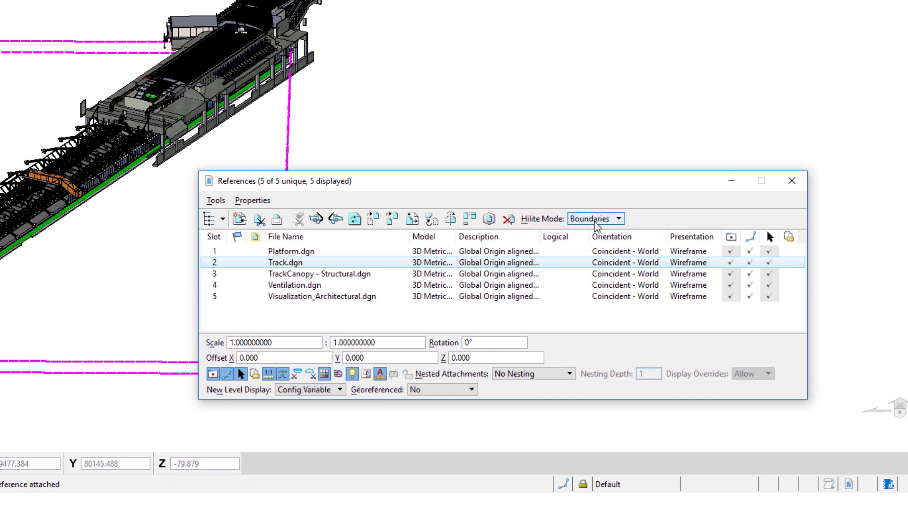
pyautogui.click(596, 220)
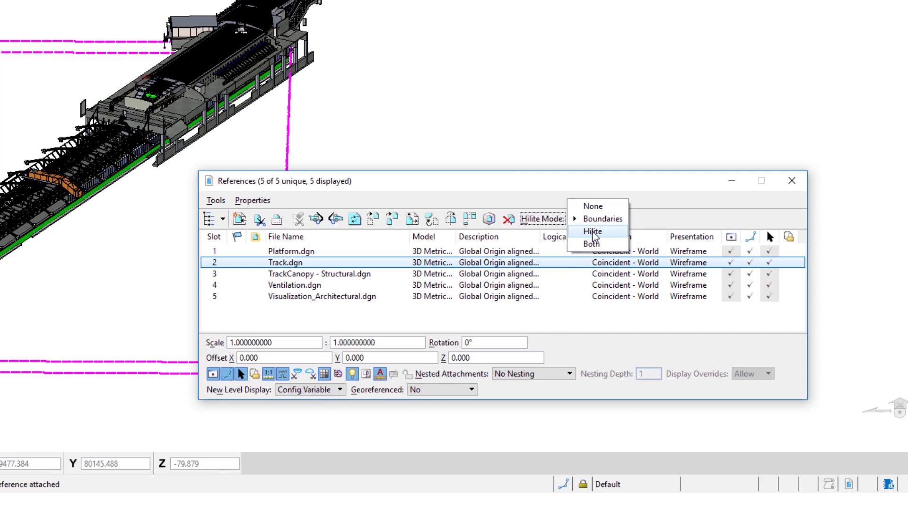
pyautogui.click(593, 232)
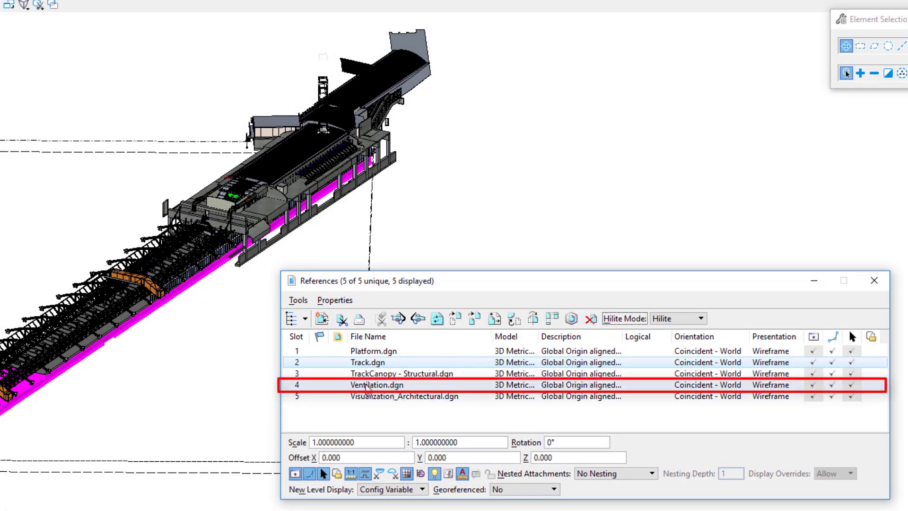
pyautogui.click(366, 385)
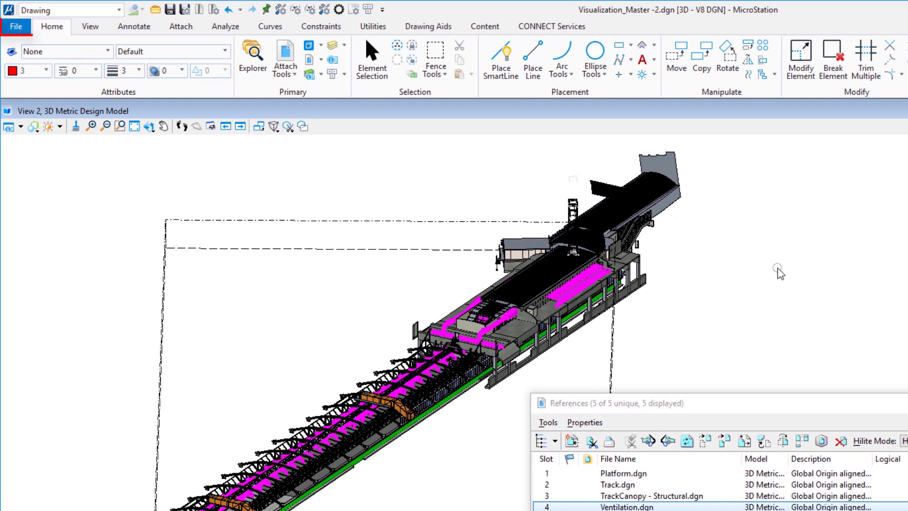
pyautogui.click(16, 26)
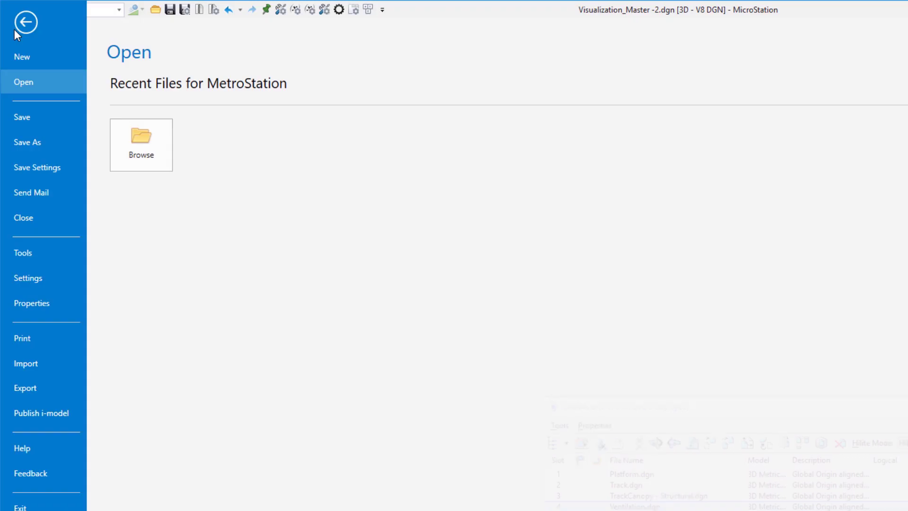
# Close the vault model and open 112T50aa.DGN from Recent Files
pyautogui.click(30, 216)
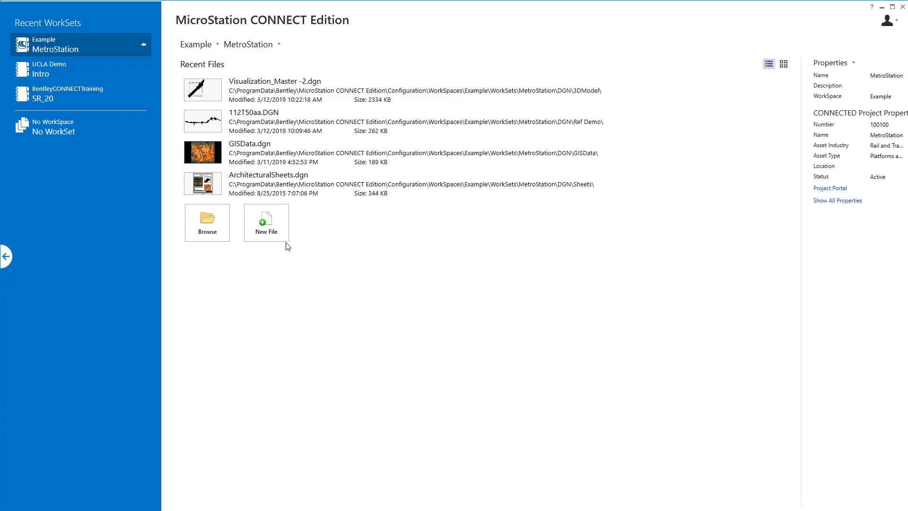
pyautogui.click(202, 124)
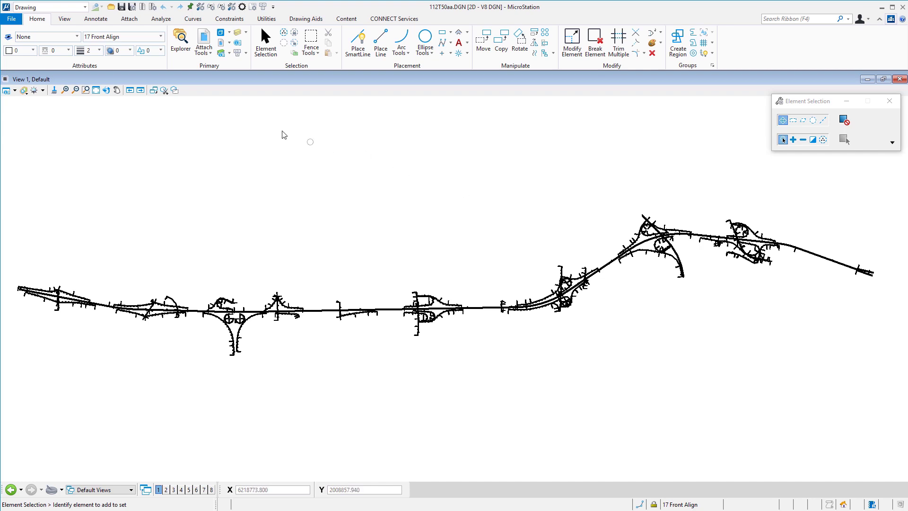
# Attach 112T50bb.dgn and 112T50RW.DGN from the Ref Demo folder as references
pyautogui.click(204, 40)
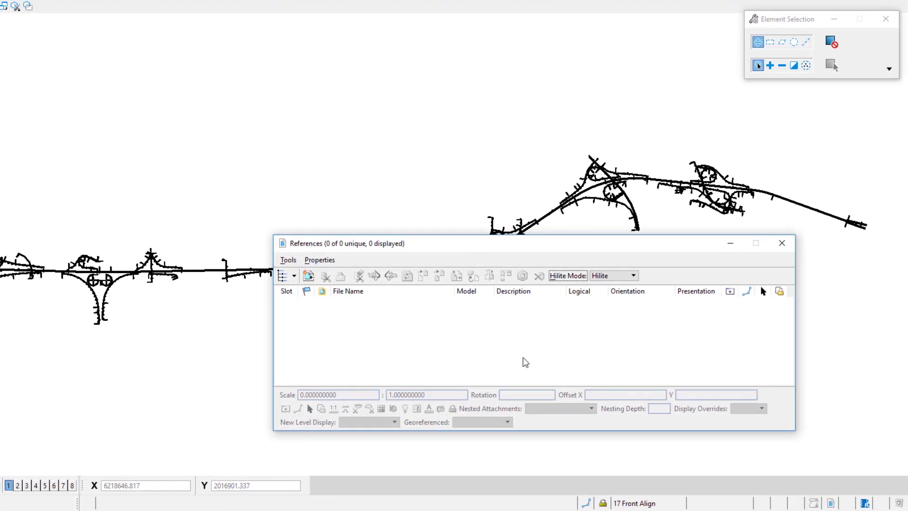
pyautogui.click(308, 275)
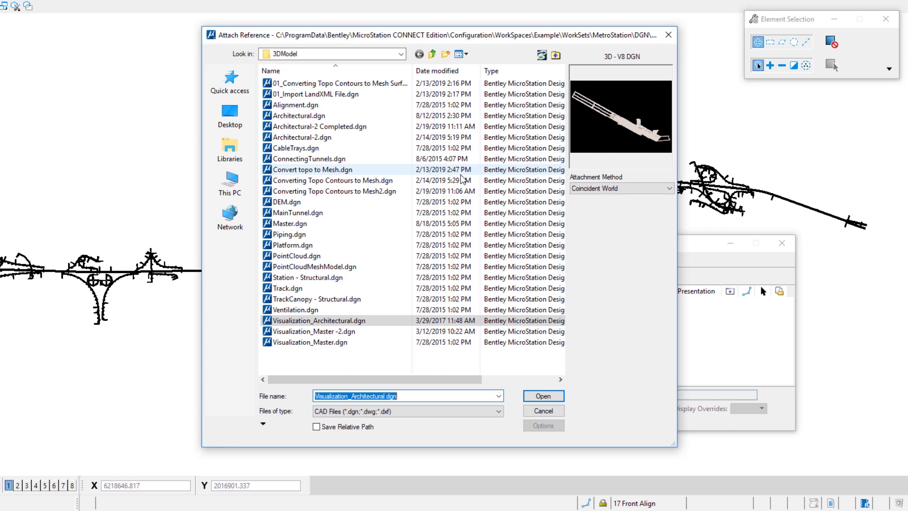
pyautogui.click(555, 57)
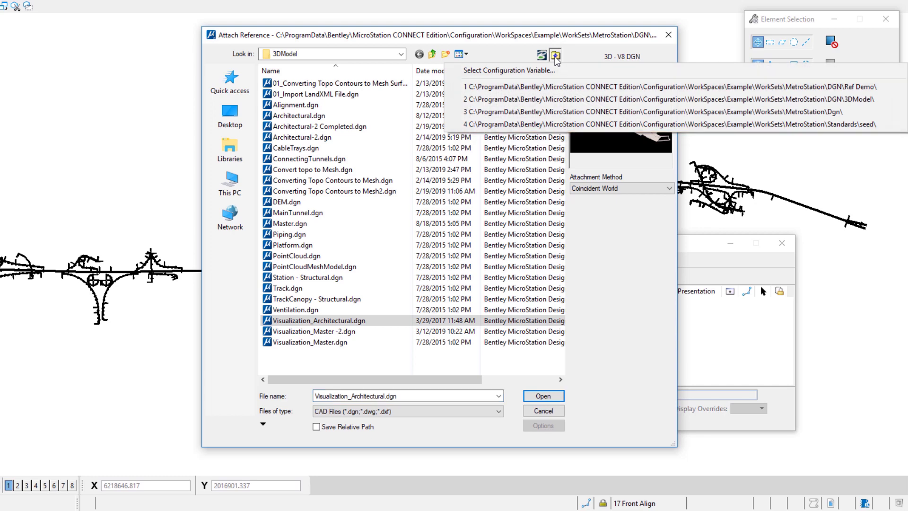
pyautogui.click(558, 89)
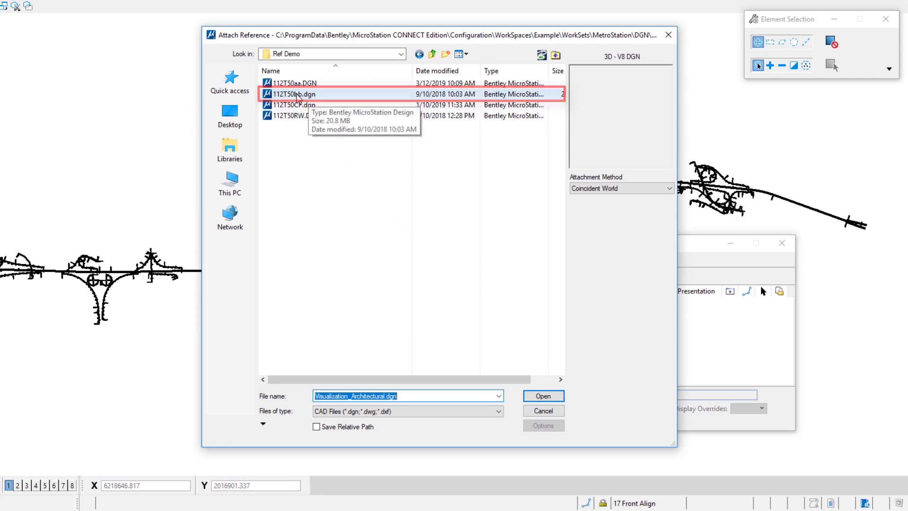
pyautogui.click(297, 94)
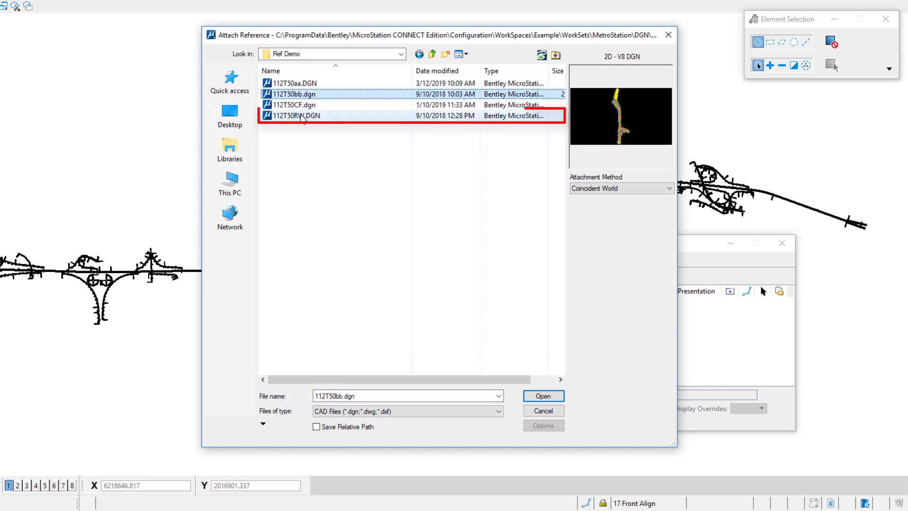
pyautogui.keyDown('ctrl'); pyautogui.click(303, 116); pyautogui.keyUp('ctrl')
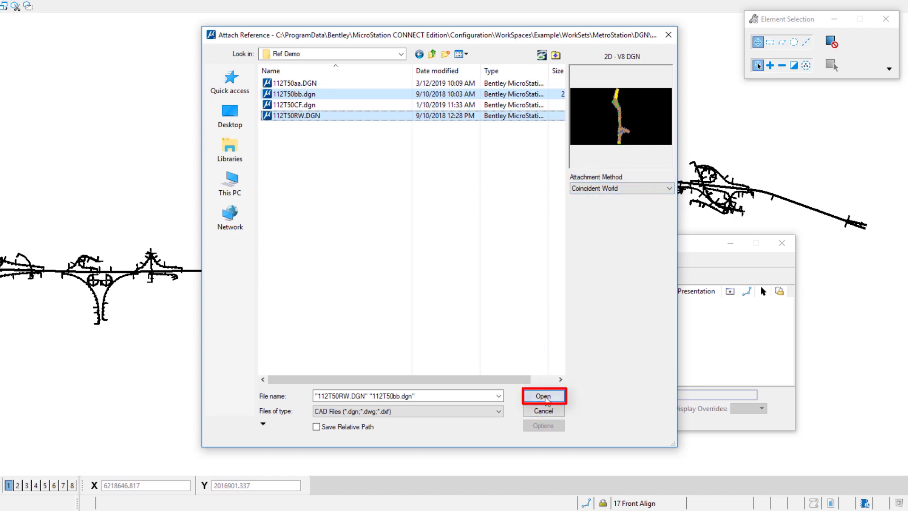
pyautogui.click(543, 396)
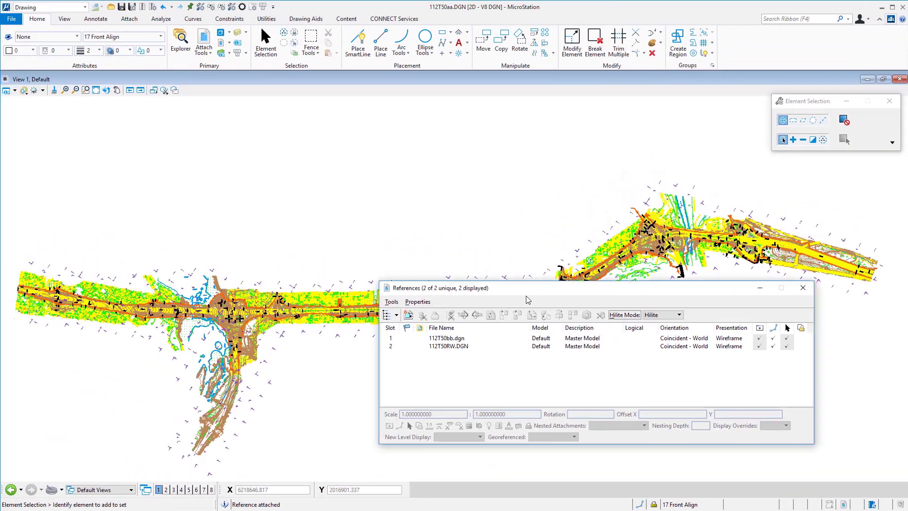
# Move the References list aside and zoom and pan to frame the left interchange
pyautogui.moveTo(543, 290); pyautogui.dragTo(624, 322)
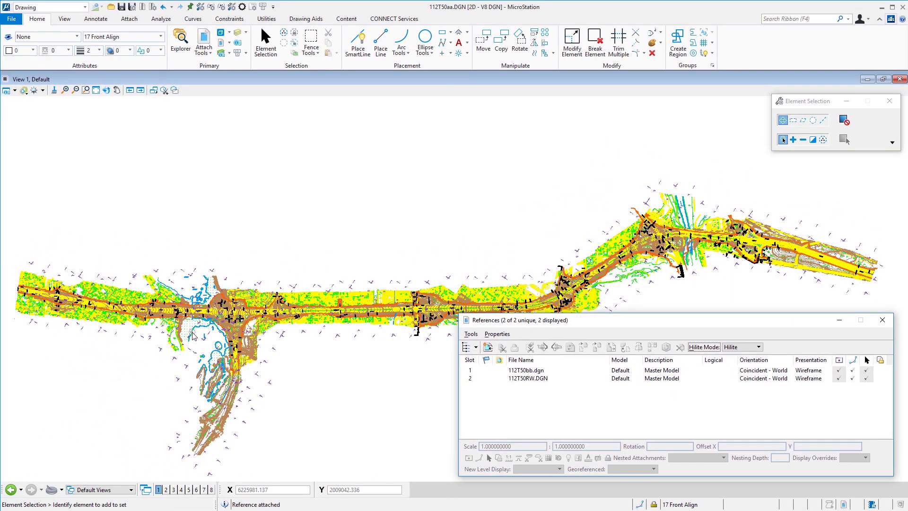
pyautogui.scroll(5, 194, 335)
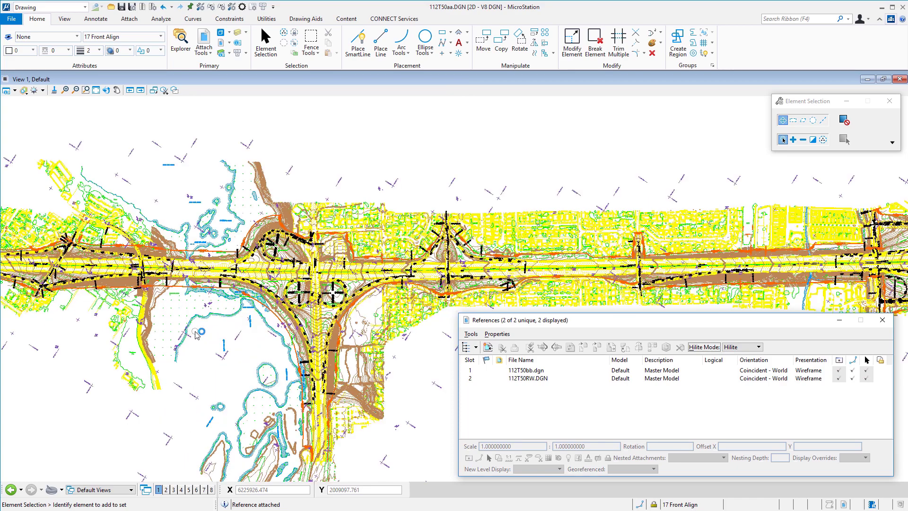
pyautogui.moveTo(421, 378); pyautogui.dragTo(436, 346, button='middle')
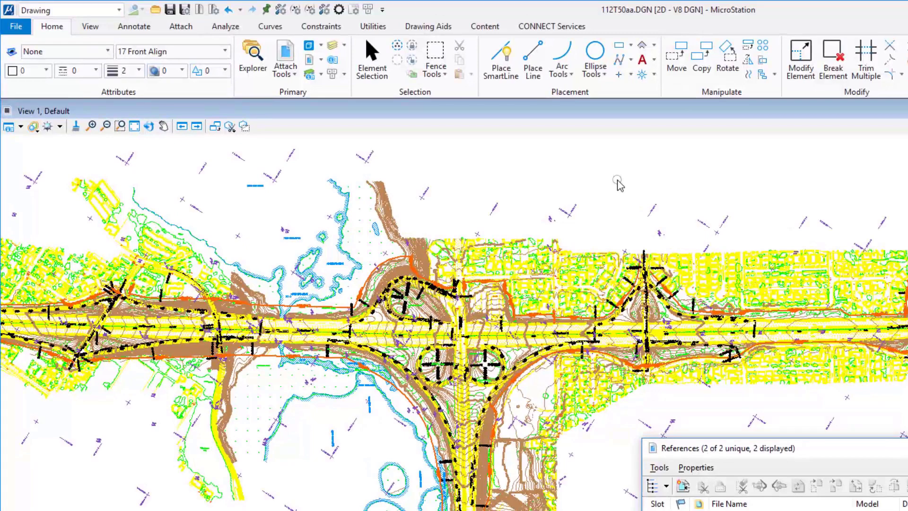
# Place a Block fence with two opposite corners around the left interchange
pyautogui.click(444, 73)
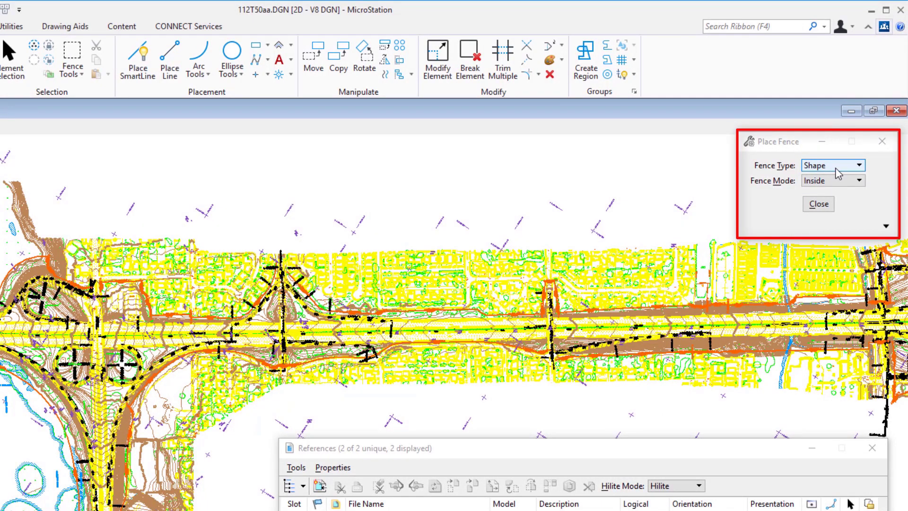
pyautogui.click(838, 170)
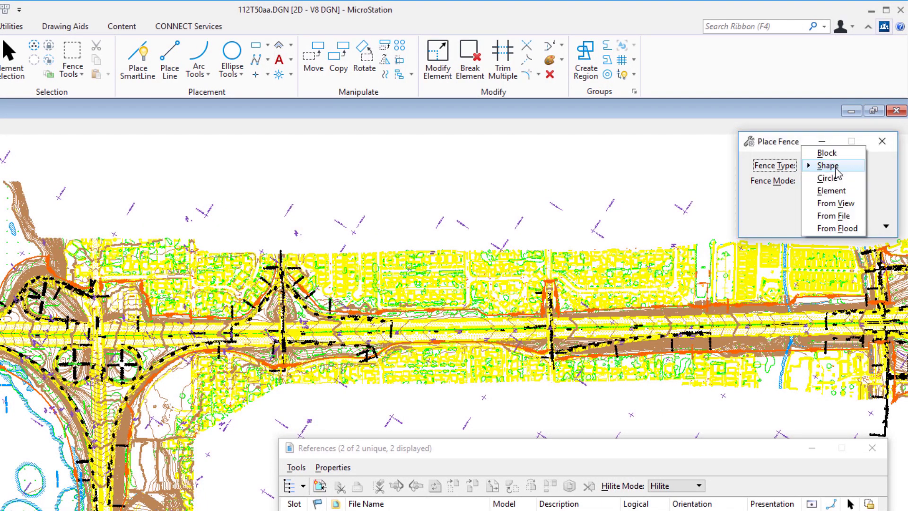
pyautogui.click(834, 157)
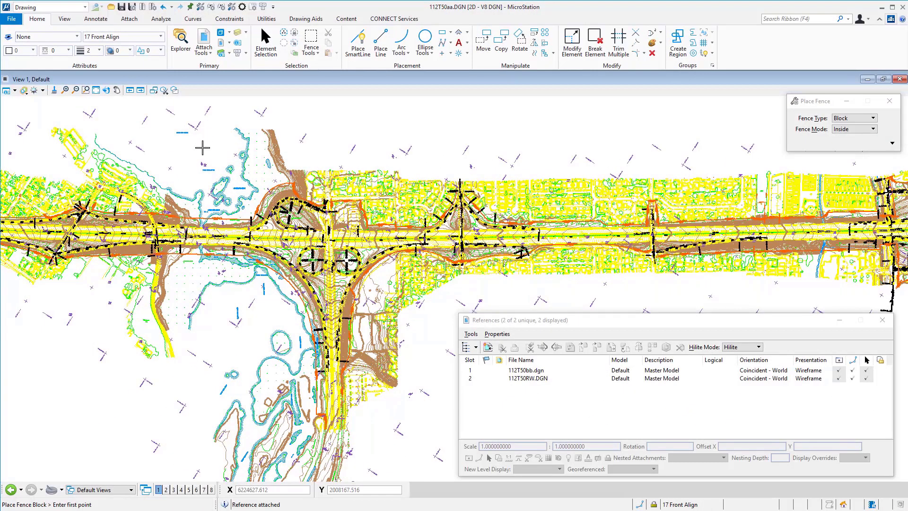
pyautogui.click(207, 146)
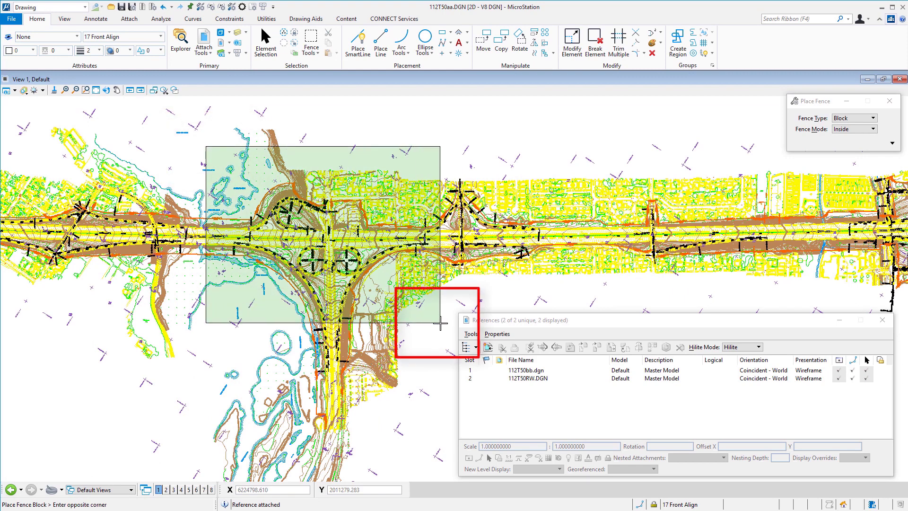
pyautogui.click(441, 323)
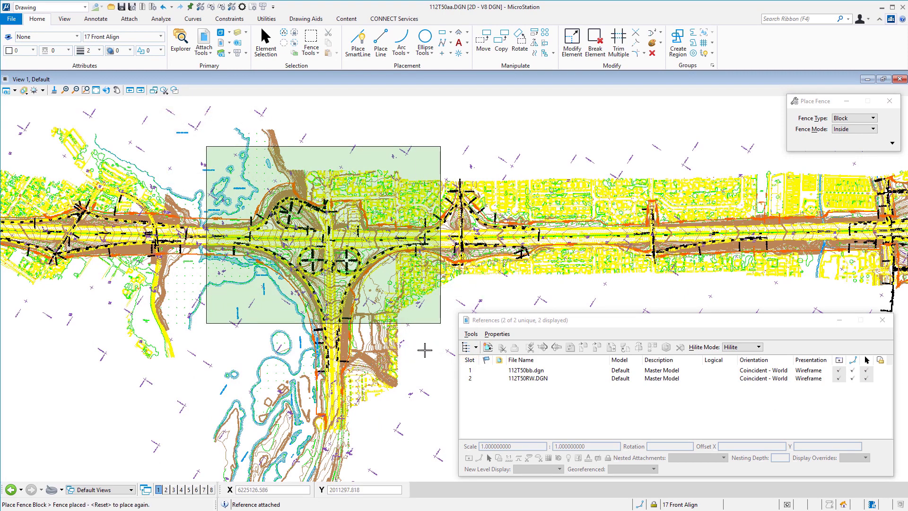
pyautogui.moveTo(514, 313); pyautogui.dragTo(496, 272)
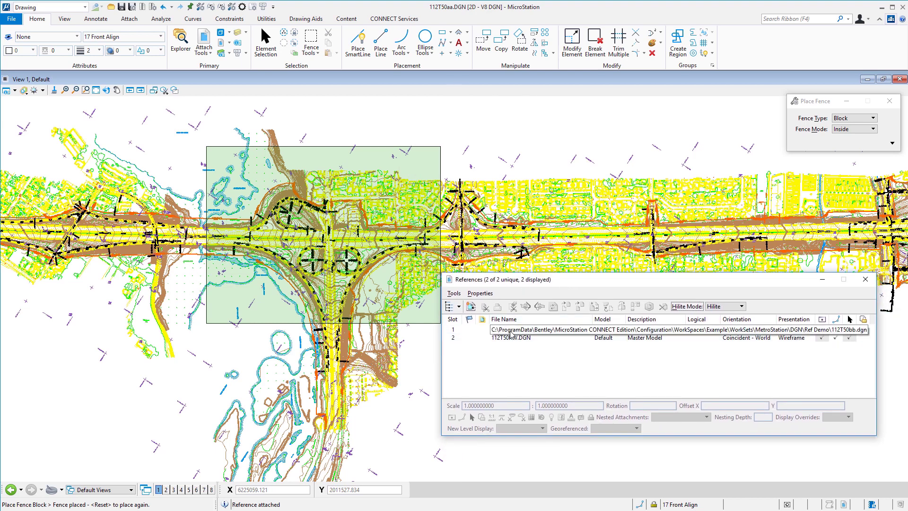
# Clip 112T50bb.dgn and 112T50RW.DGN to the Active Fence, deselect them, and close References
pyautogui.moveTo(511, 333); pyautogui.dragTo(574, 346)
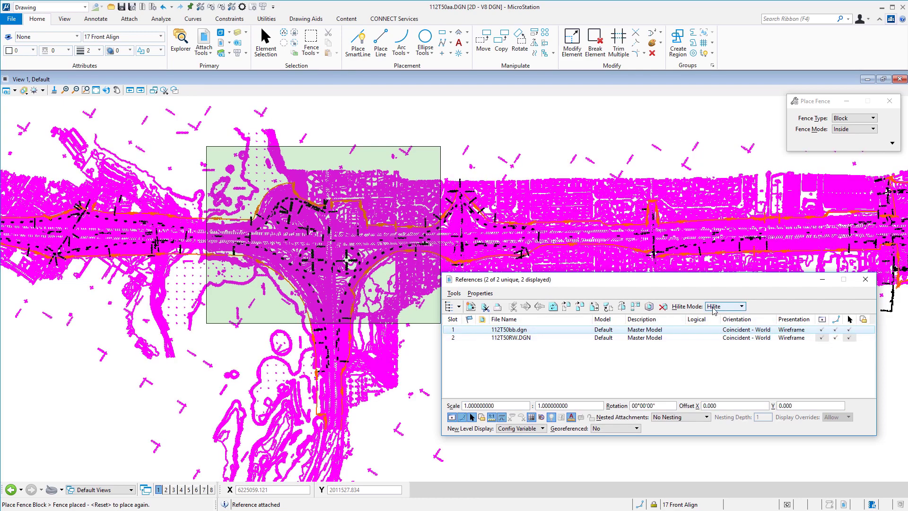
pyautogui.keyDown('ctrl'); pyautogui.click(511, 337); pyautogui.keyUp('ctrl')
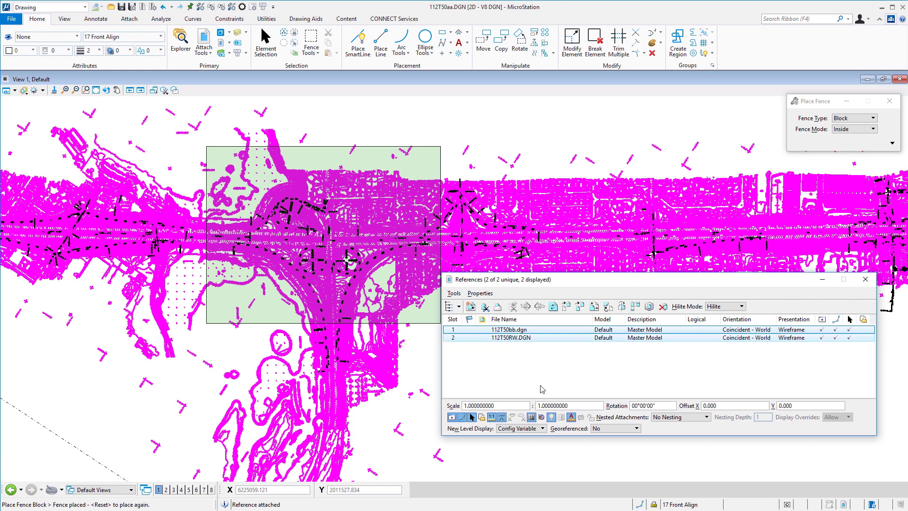
pyautogui.click(486, 308)
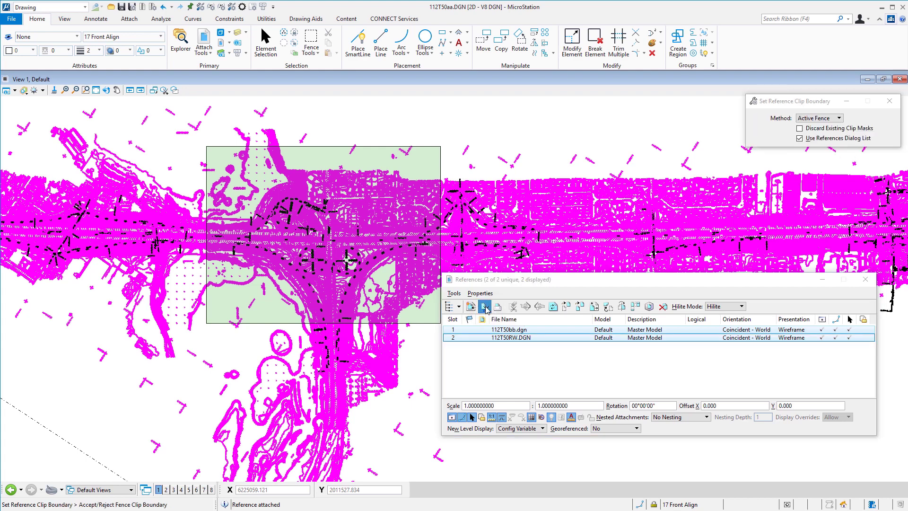
pyautogui.click(824, 119)
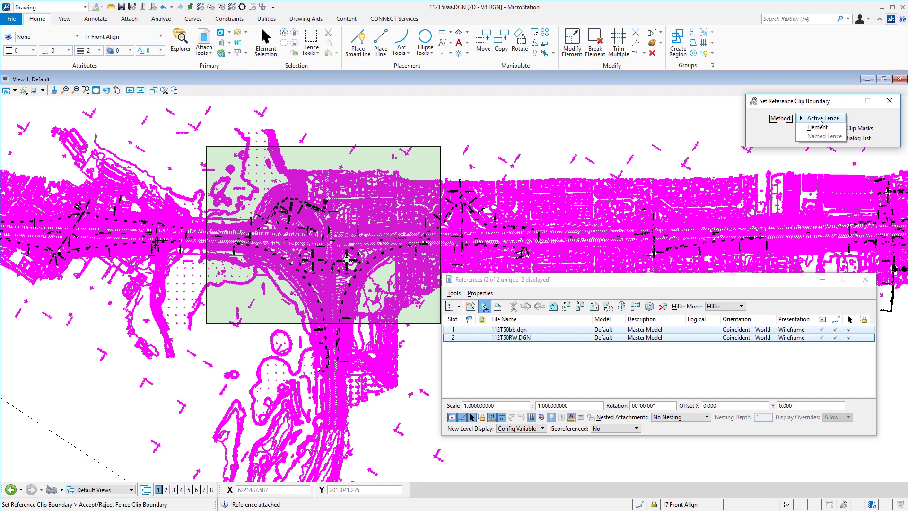
pyautogui.click(820, 121)
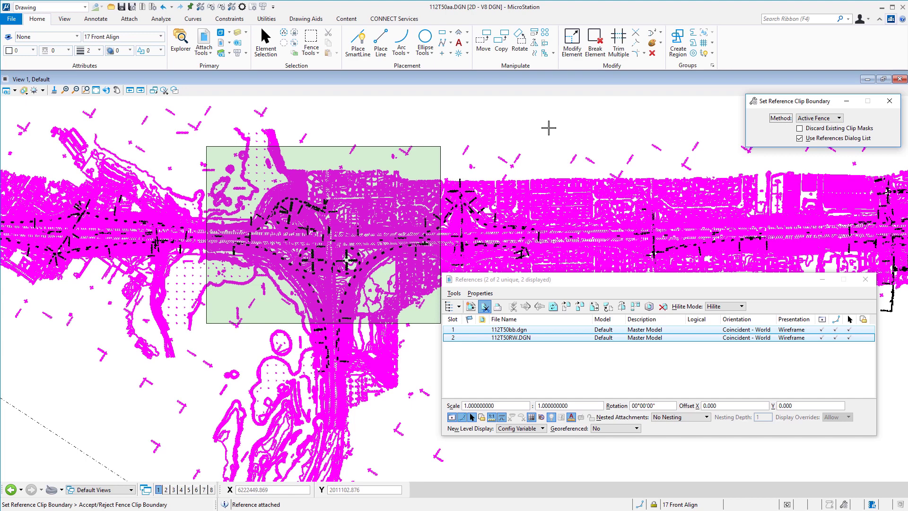
pyautogui.click(549, 128)
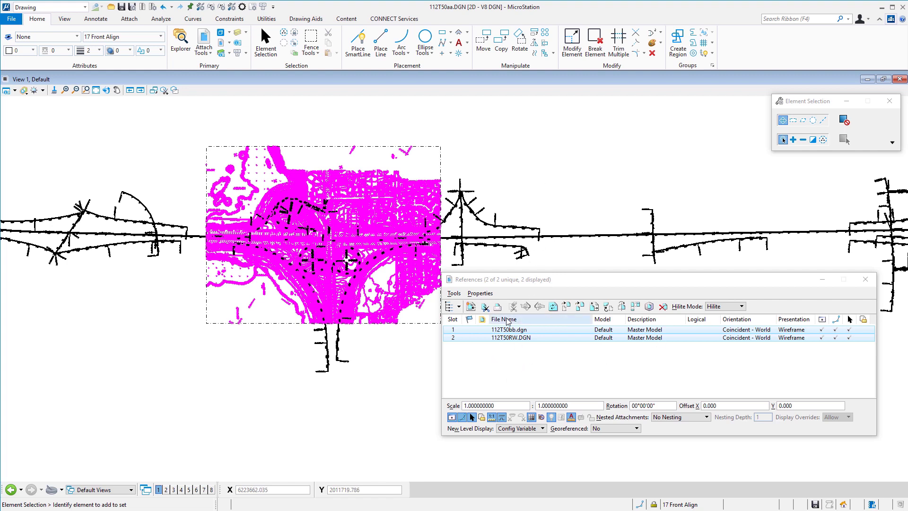
pyautogui.click(514, 362)
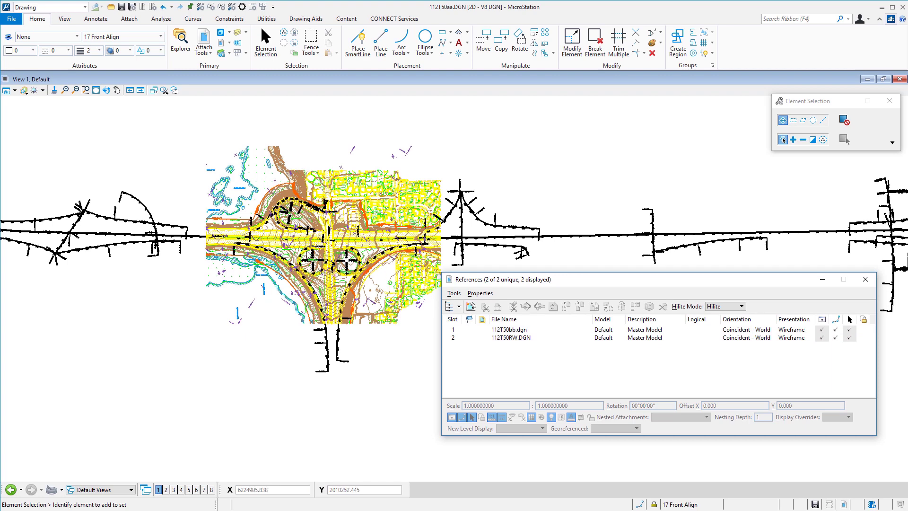
pyautogui.press('Escape')
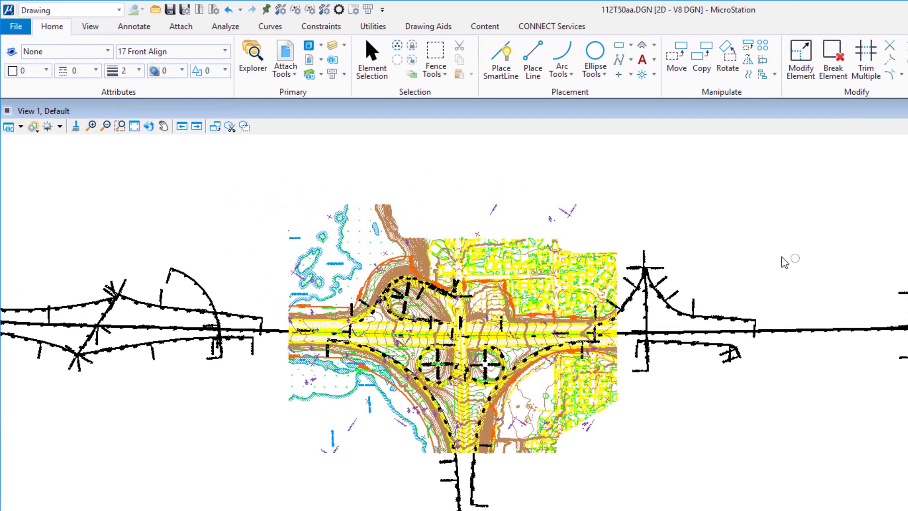
# In Level Display, turn off the 7 Contours, 2 Exist Man Made and 4 Exist Veg_Nat levels of 112T50bb.dgn
pyautogui.click(332, 46)
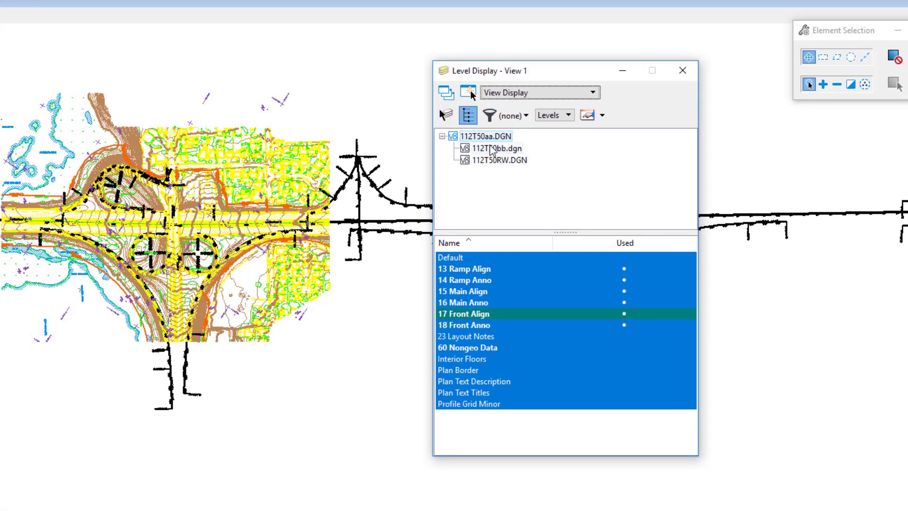
pyautogui.click(503, 150)
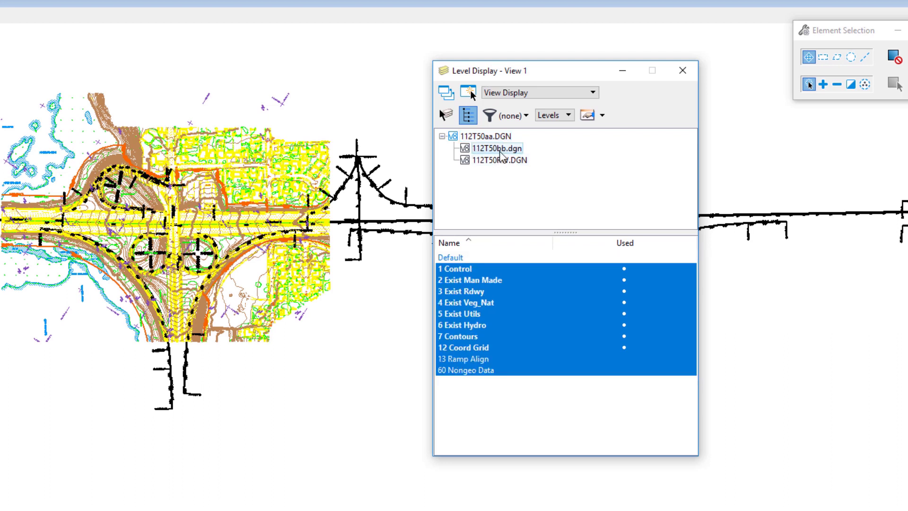
pyautogui.click(475, 341)
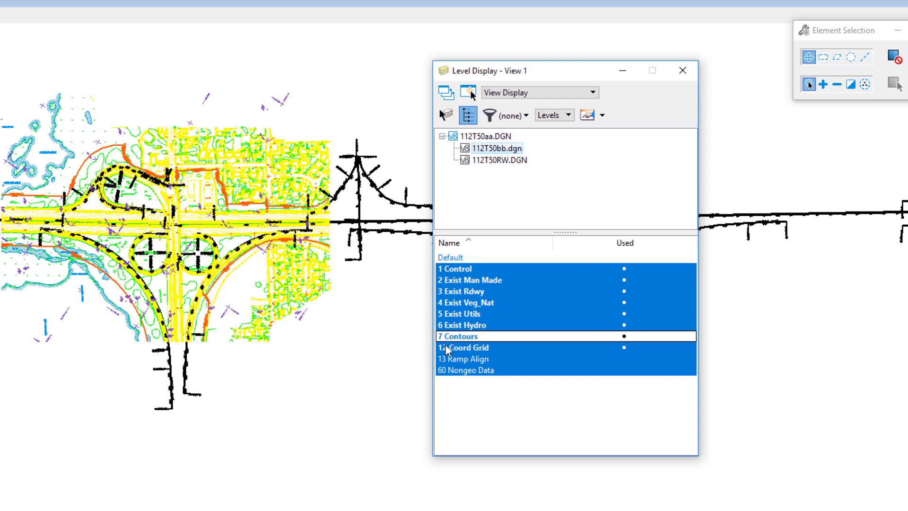
pyautogui.click(479, 281)
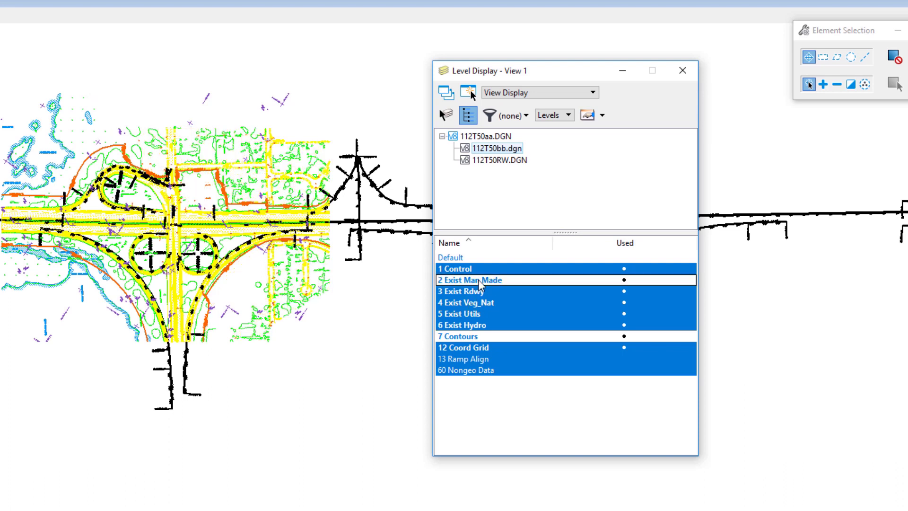
pyautogui.click(476, 303)
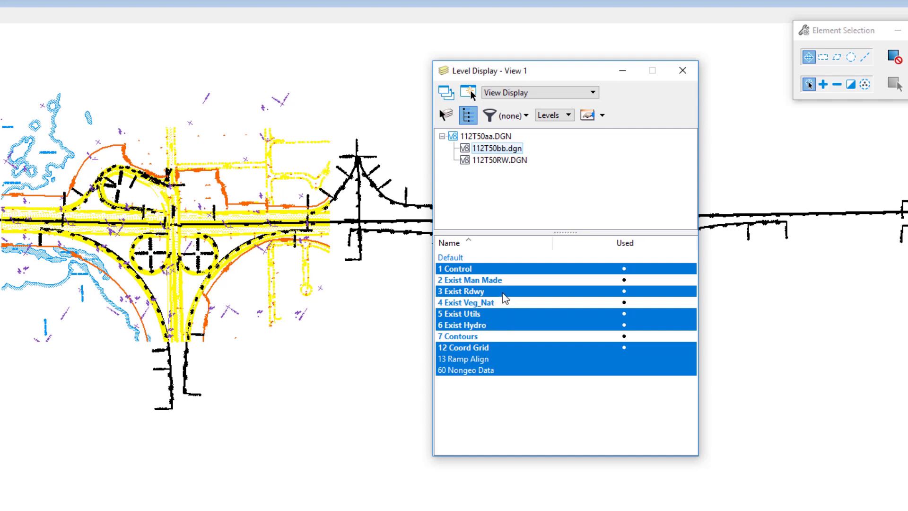
# Turn All On for the 112T50bb.dgn levels, then start Off By Element from the level list menu
pyautogui.rightClick(520, 300)
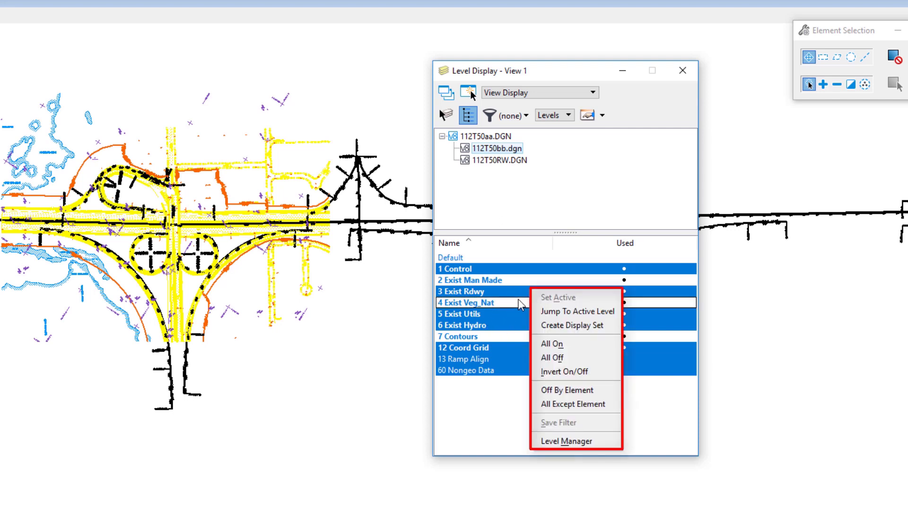
pyautogui.click(550, 344)
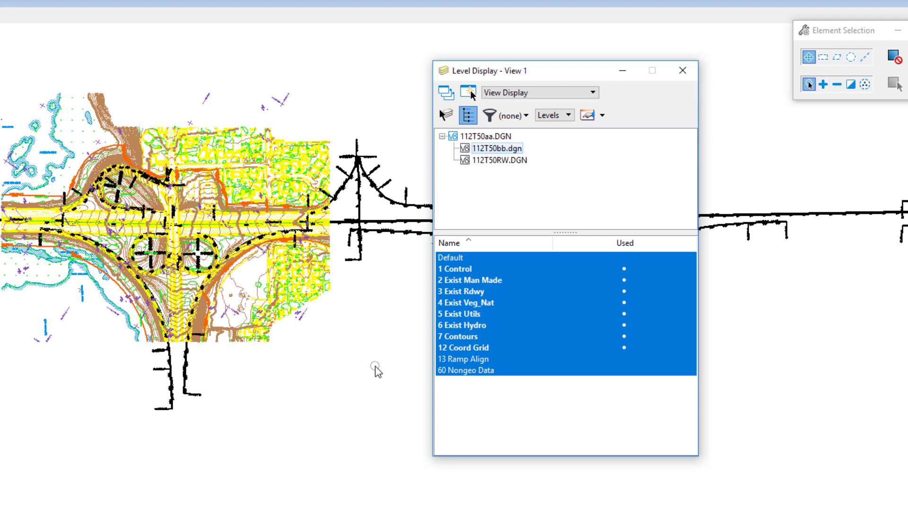
pyautogui.rightClick(529, 294)
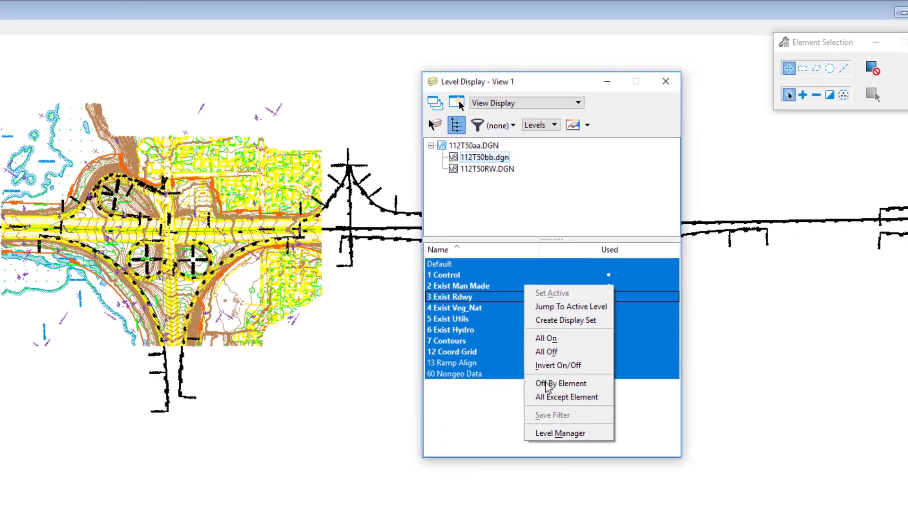
pyautogui.click(563, 381)
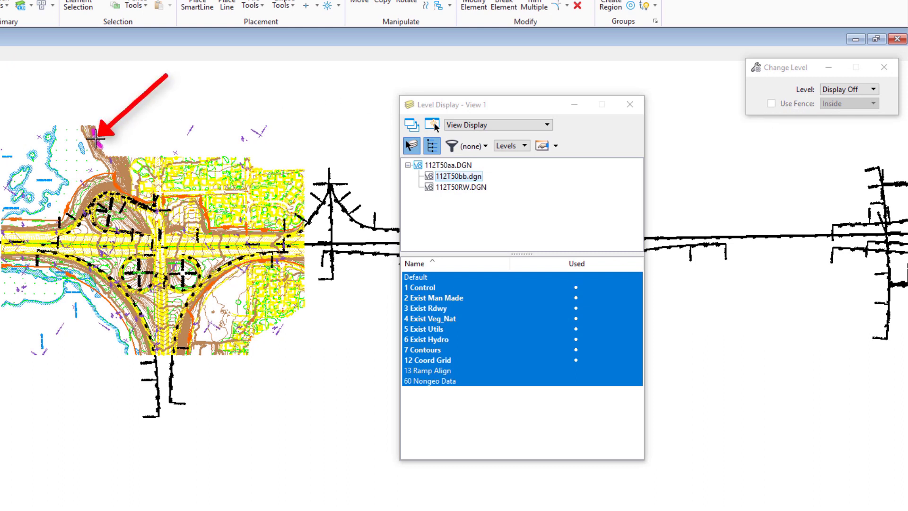
# Pick a contour line to turn off its 7 Contours level by element
pyautogui.moveTo(95, 138)
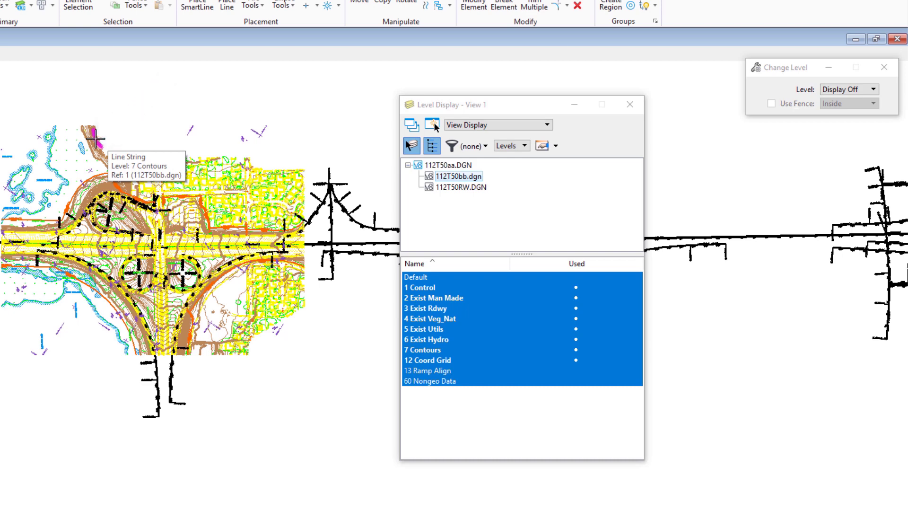
pyautogui.click(95, 138)
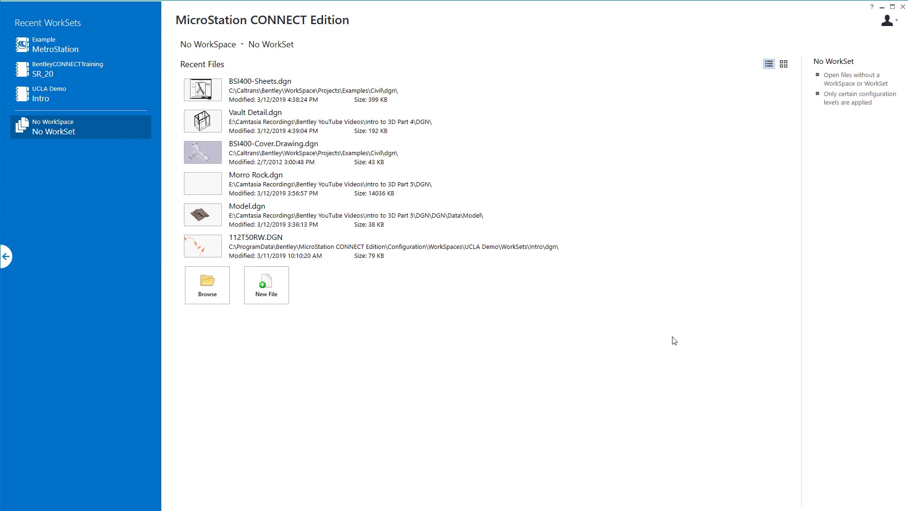
# Open BSI400-Sheets.dgn from Recent Files, showing its Cover sheet
pyautogui.click(248, 87)
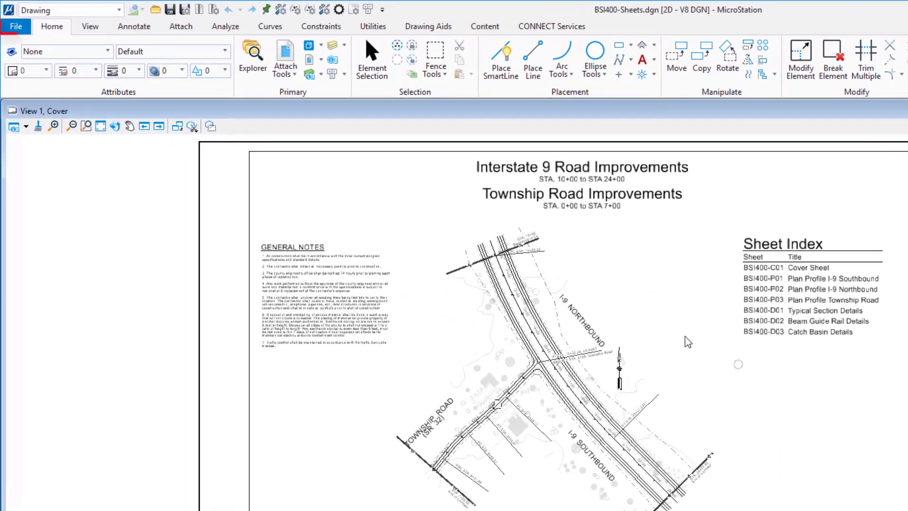
pyautogui.click(16, 27)
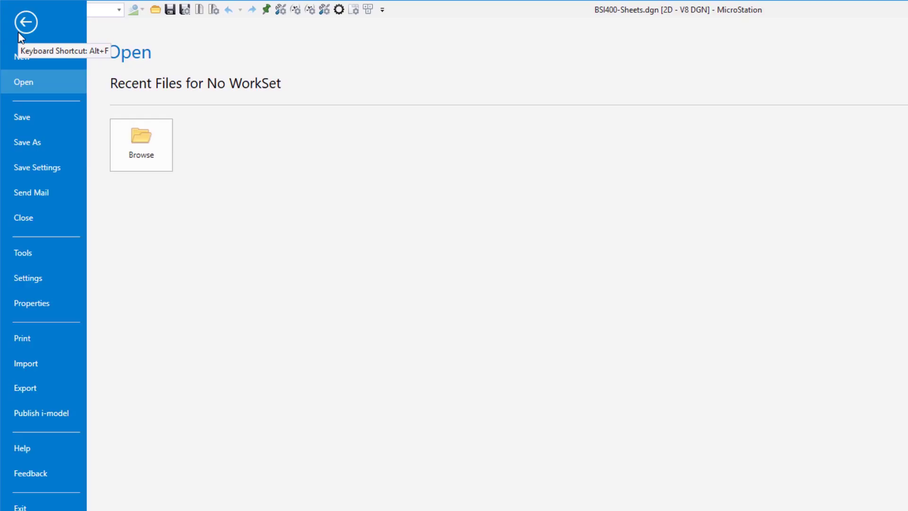
# Open the Print dialog from File > Print, using the PDF Levels On configuration
pyautogui.click(47, 334)
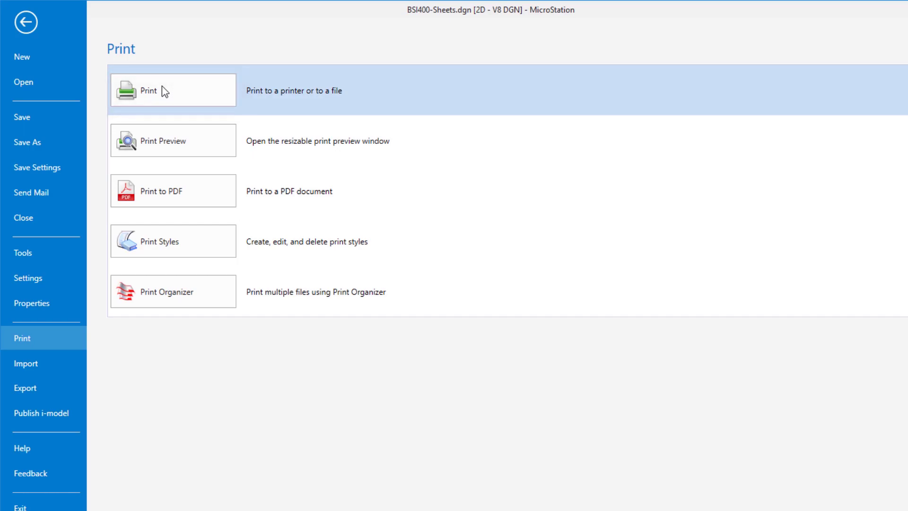
pyautogui.click(163, 87)
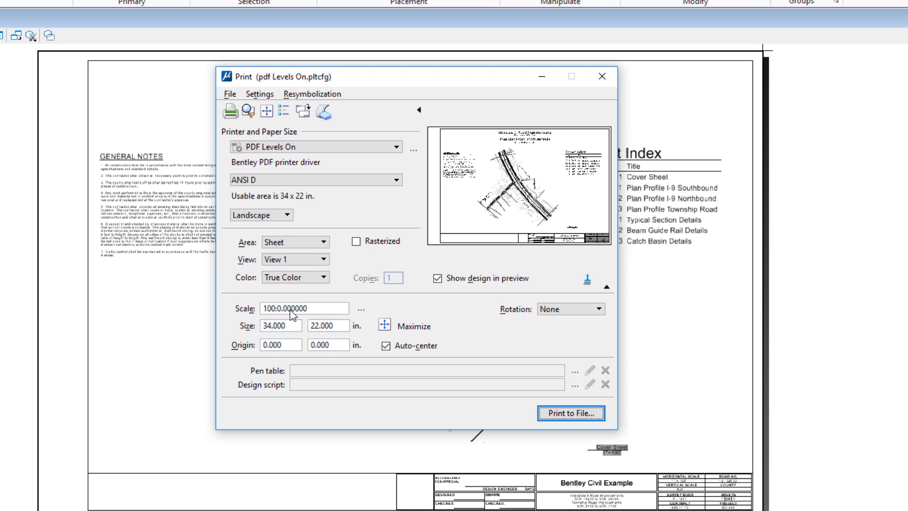
# Print to file, saving BSI400-Sheets-Cover-000.pdf in the Desktop folder
pyautogui.click(567, 413)
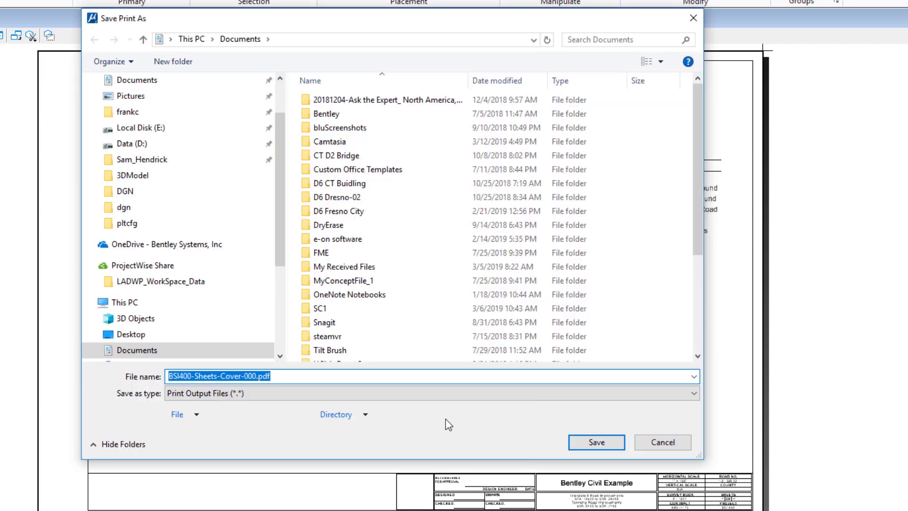
pyautogui.click(129, 335)
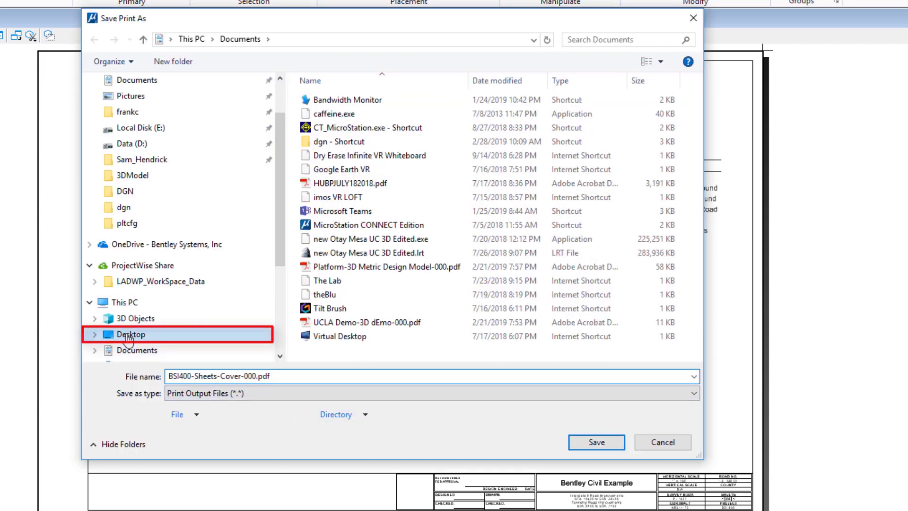
pyautogui.click(598, 443)
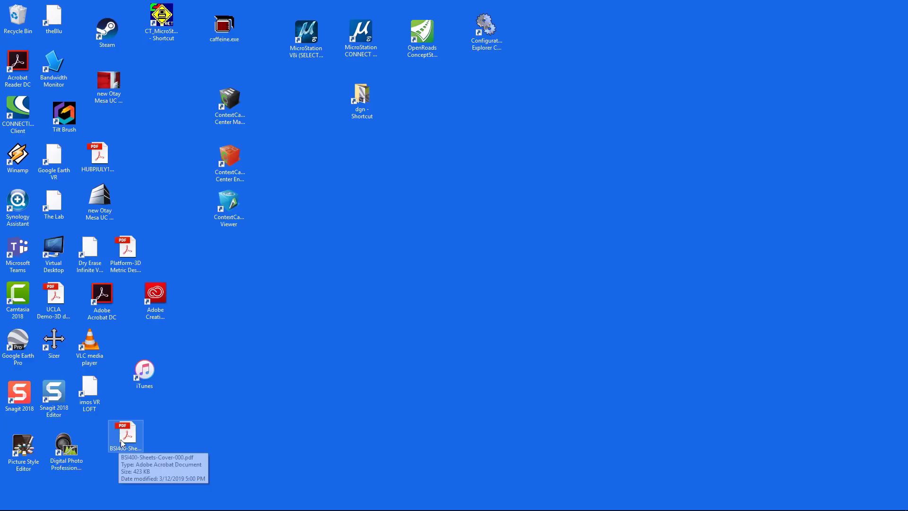
# Drag the BSI400-Sheets-Cover-000.pdf icon toward the desktop centre and open it in Acrobat
pyautogui.moveTo(124, 443); pyautogui.dragTo(371, 273)
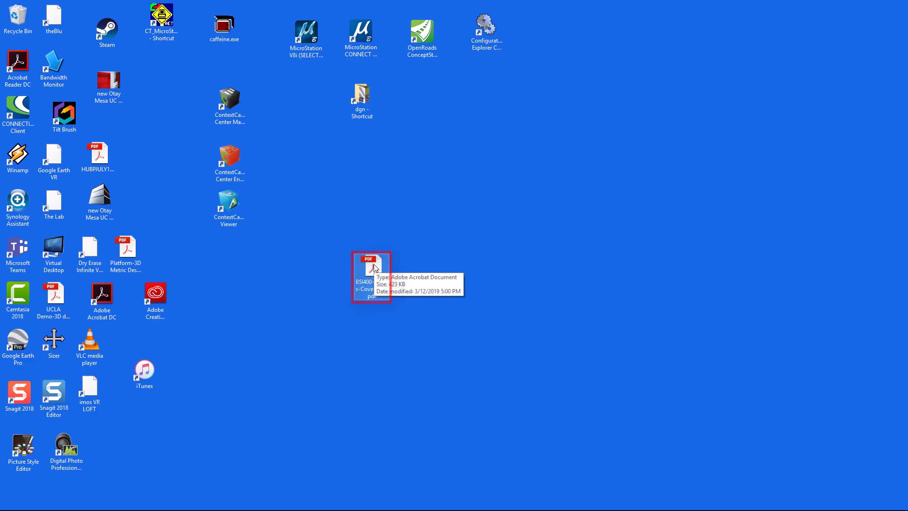
pyautogui.press('Return')
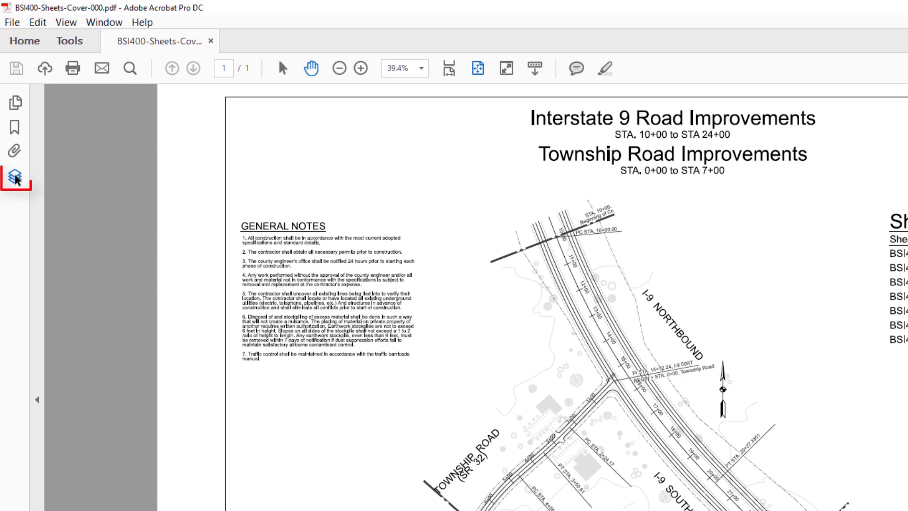
# In the Layers panel, expand BSI400-Sheets.dgn<Cover> down to the nested References group under BSI400-Cover.Drawing.dgn
pyautogui.click(15, 178)
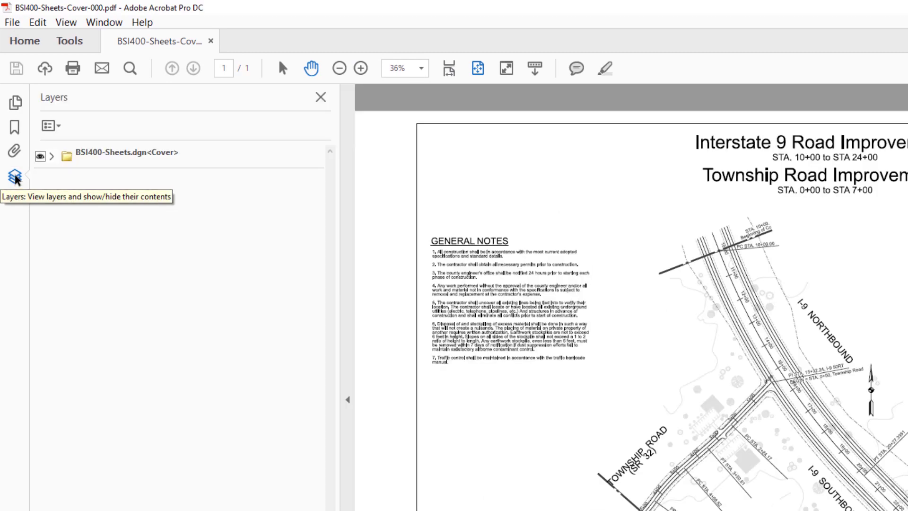
pyautogui.click(51, 156)
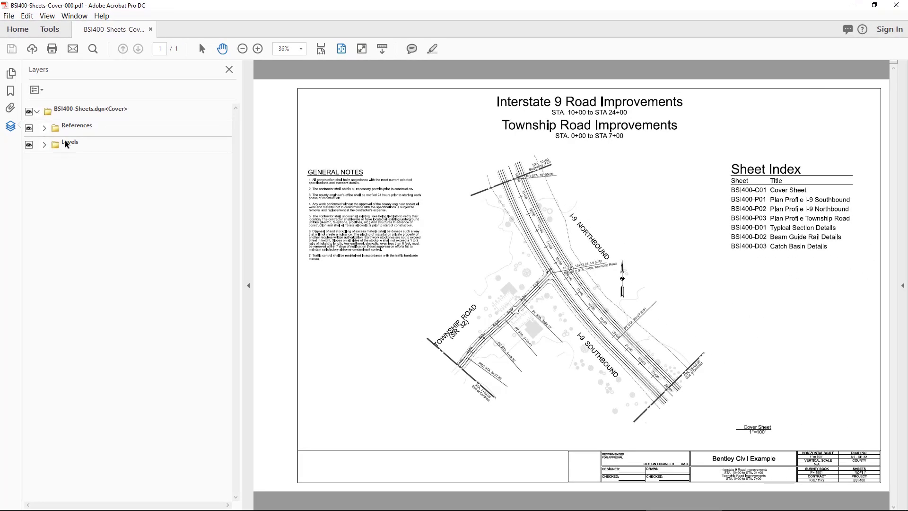
pyautogui.click(44, 128)
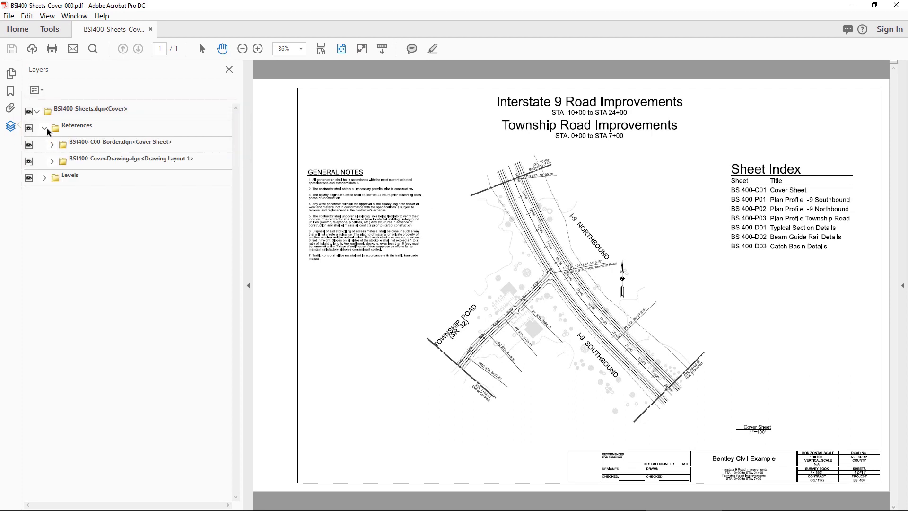
pyautogui.click(51, 161)
pyautogui.click(59, 179)
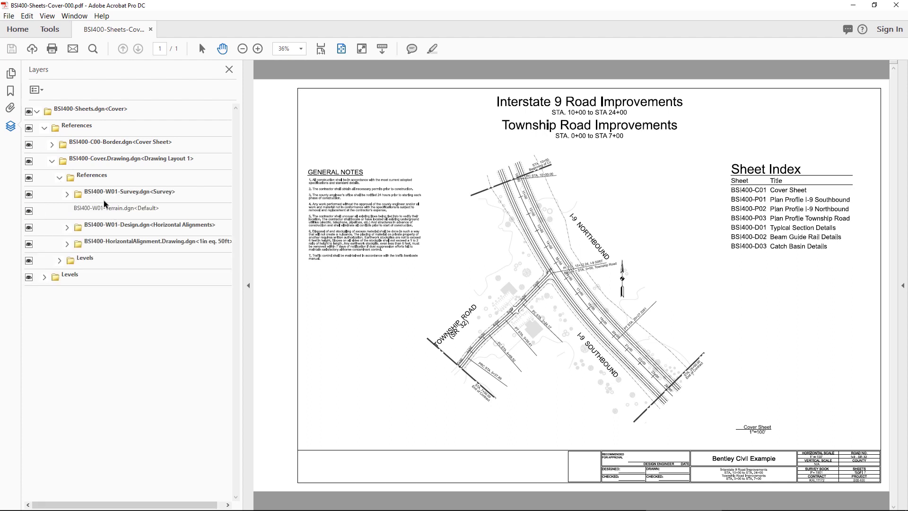
# Hide the BSI400-W01-Design.dgn alignment layer, then switch back to MicroStation with Alt+Tab
pyautogui.click(29, 228)
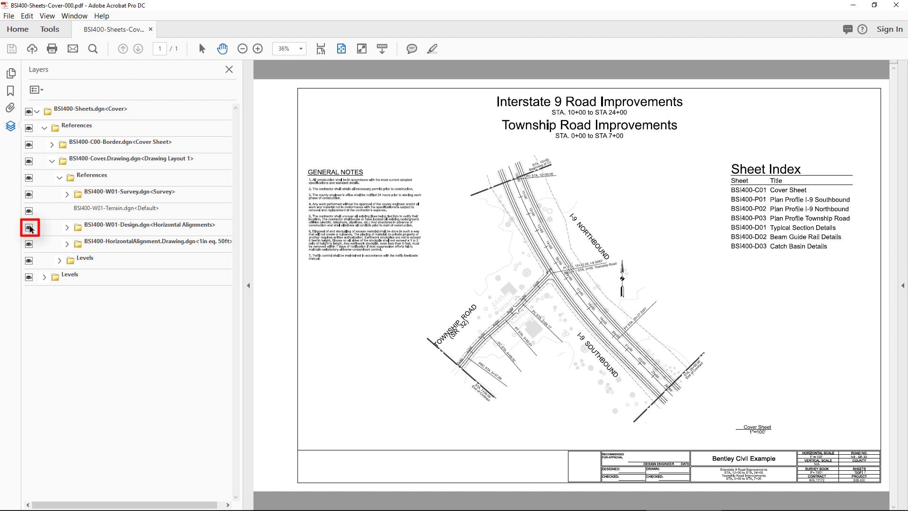
pyautogui.click(30, 228)
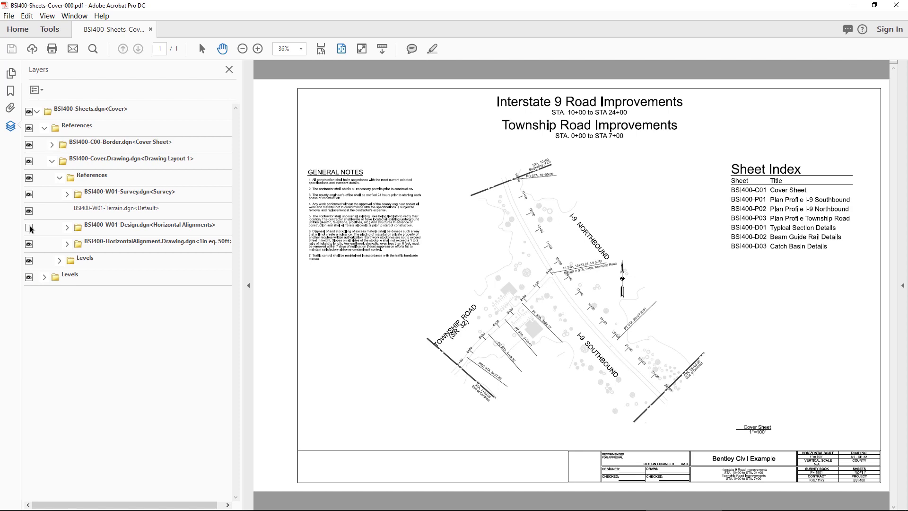
pyautogui.hotkey('alt', 'Tab')
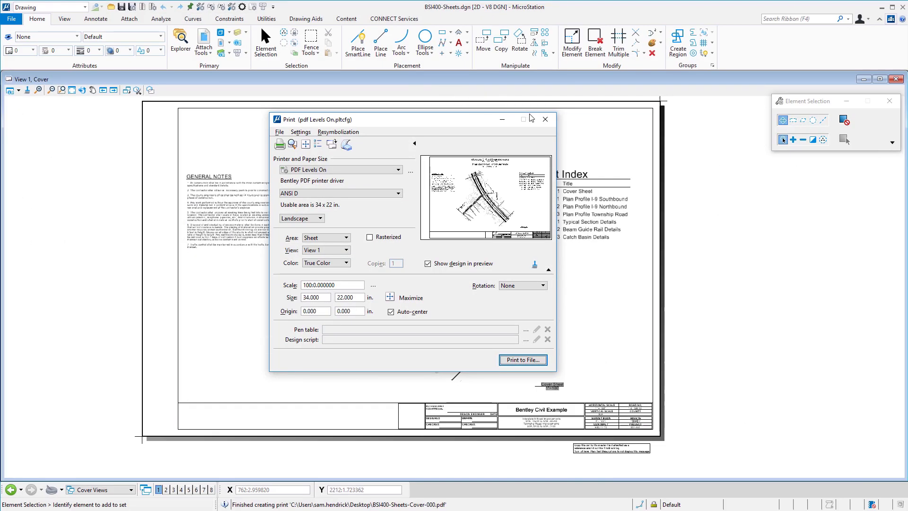
# Close the Print dialog and the BSI400-Sheets.dgn drawing with Ctrl+W
pyautogui.click(545, 119)
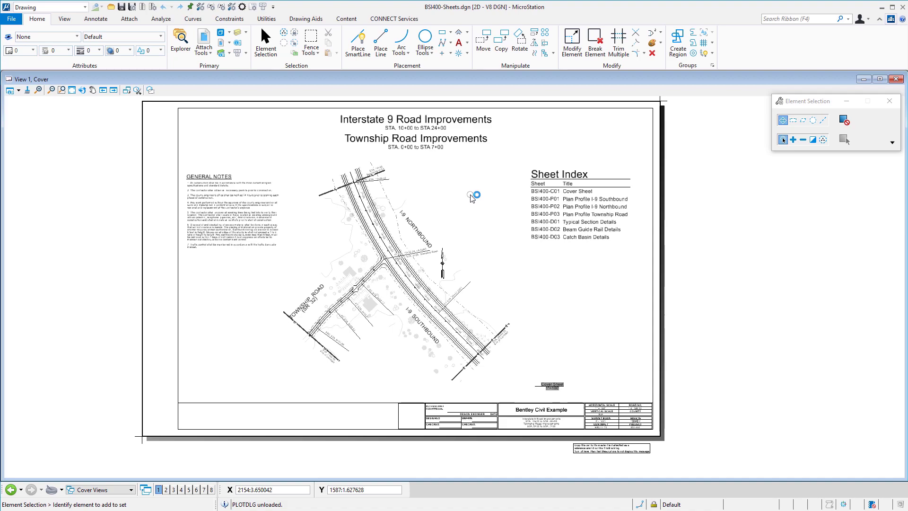
pyautogui.hotkey('ctrl', 'w')
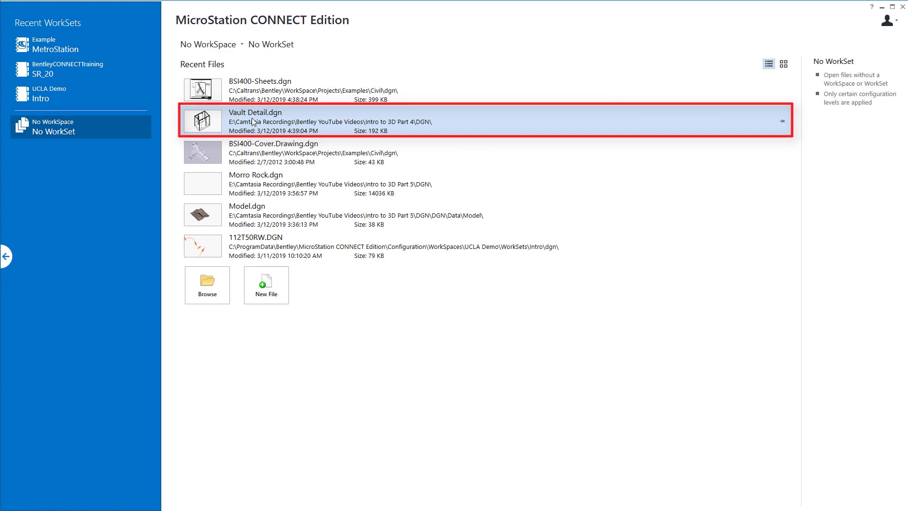
# Open Vault Detail.dgn from Recent Files and bring up its Print dialog with Ctrl+P
pyautogui.click(251, 121)
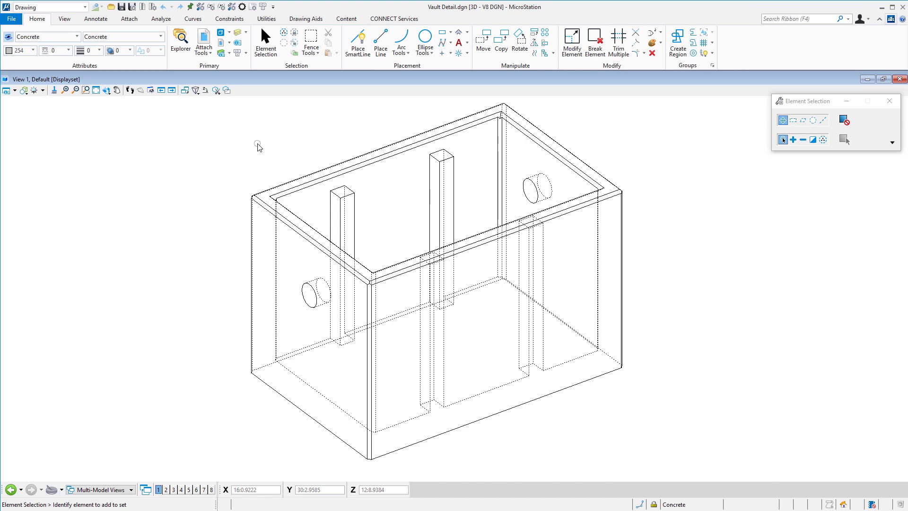
pyautogui.hotkey('ctrl', 'p')
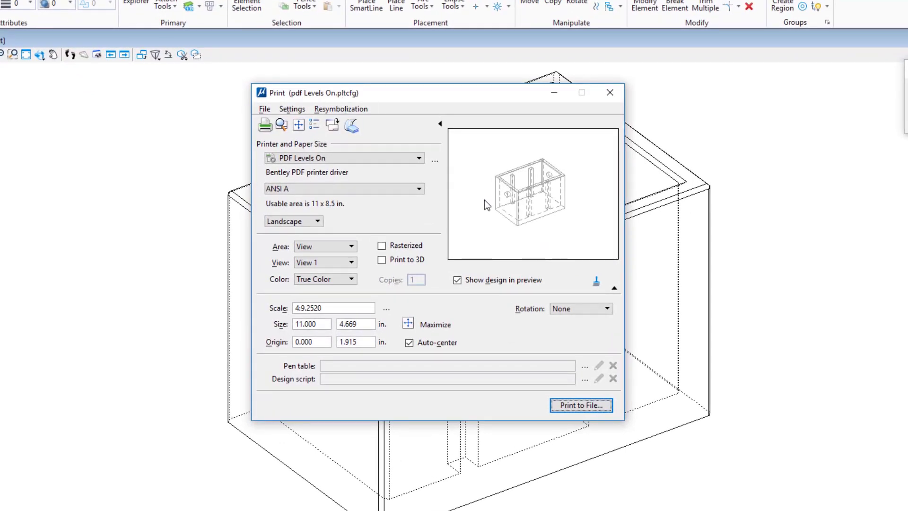
# Print the vault view as a 3D PDF named Vault Detail-Default-000.pdf onto the Desktop
pyautogui.click(407, 263)
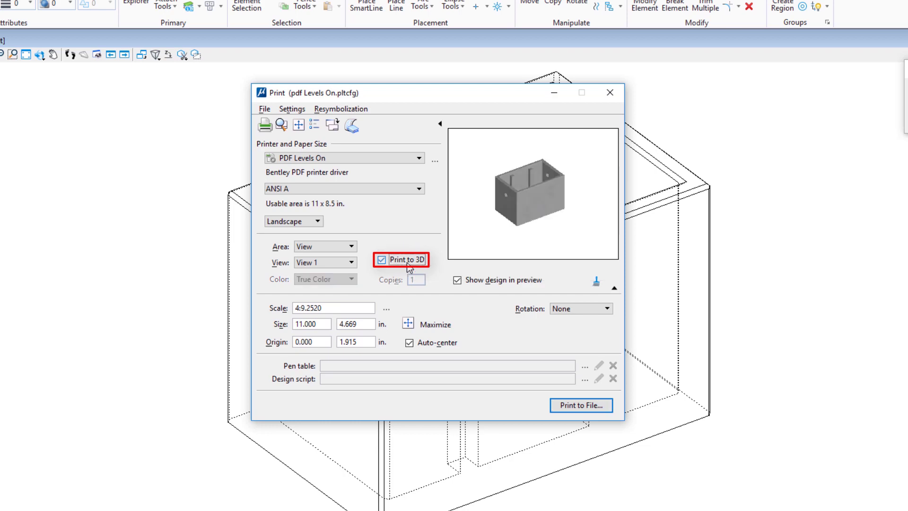
pyautogui.click(583, 407)
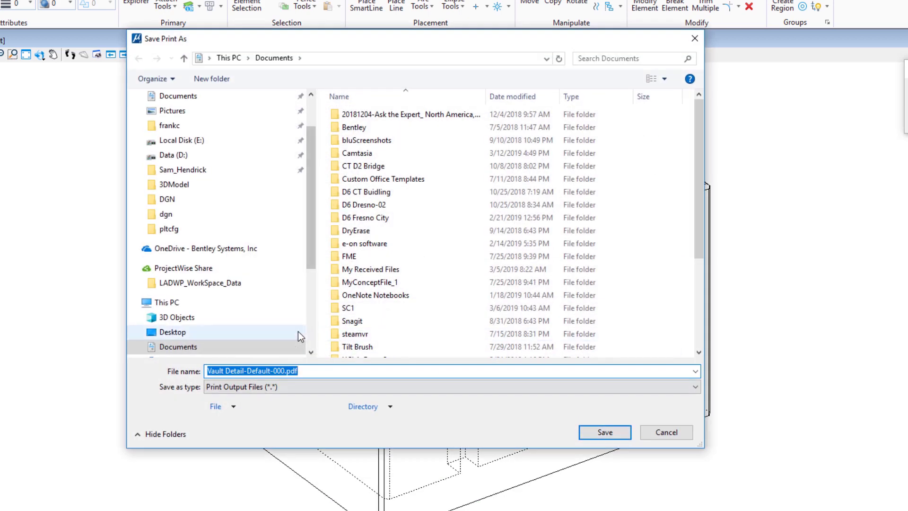
pyautogui.click(172, 333)
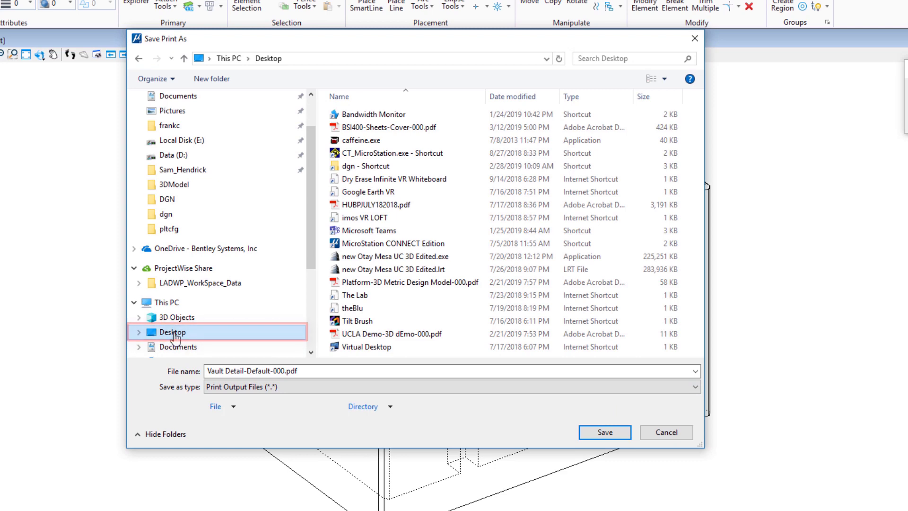
pyautogui.click(603, 431)
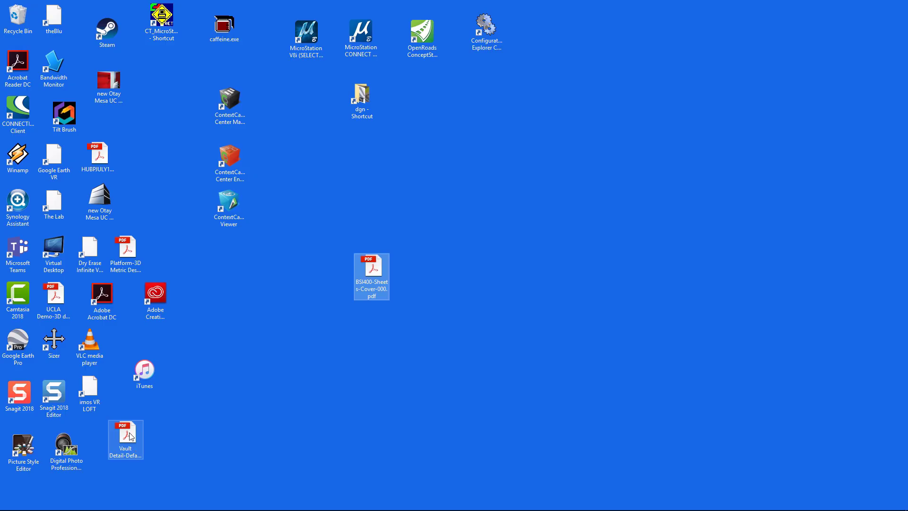
pyautogui.moveTo(125, 442); pyautogui.dragTo(399, 327)
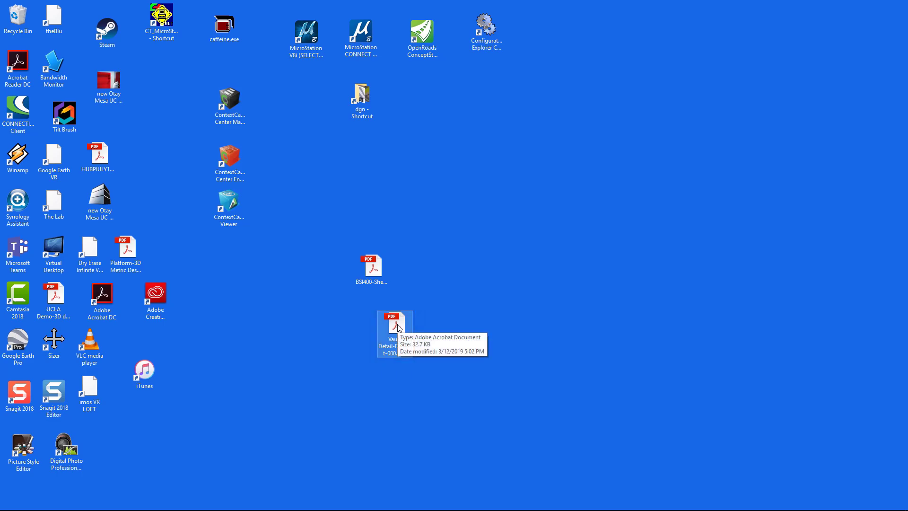
# Open Vault Detail-Default-000.pdf from the Desktop in Adobe Acrobat
pyautogui.doubleClick(399, 327)
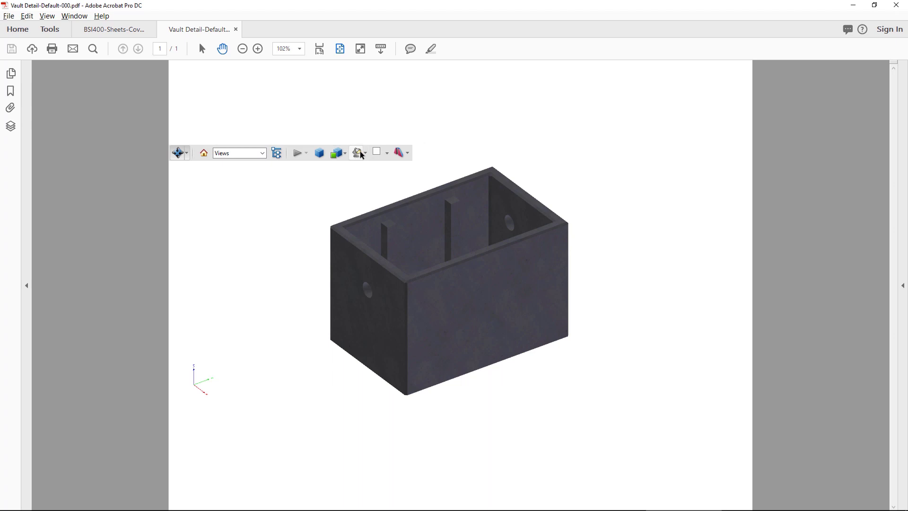
# Toggle the 3D projection, check Model Render Mode, and switch to the Front saved view
pyautogui.click(319, 153)
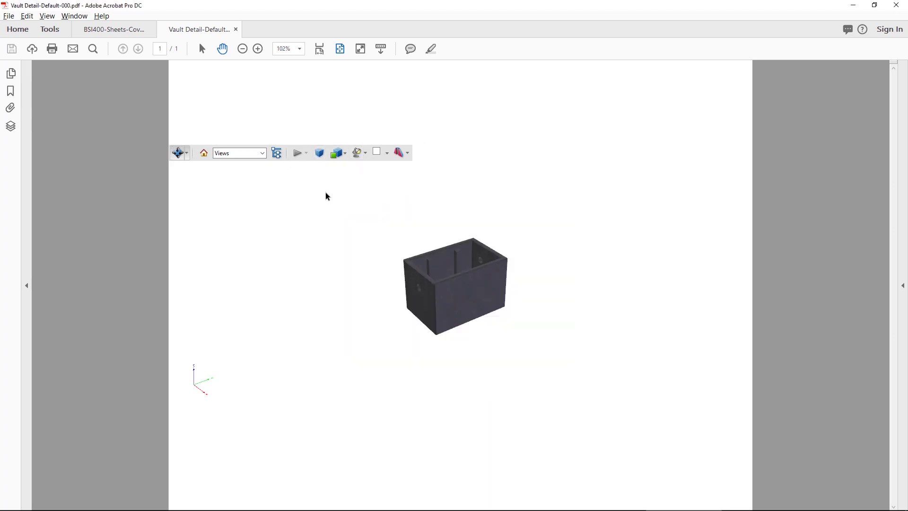
pyautogui.click(346, 155)
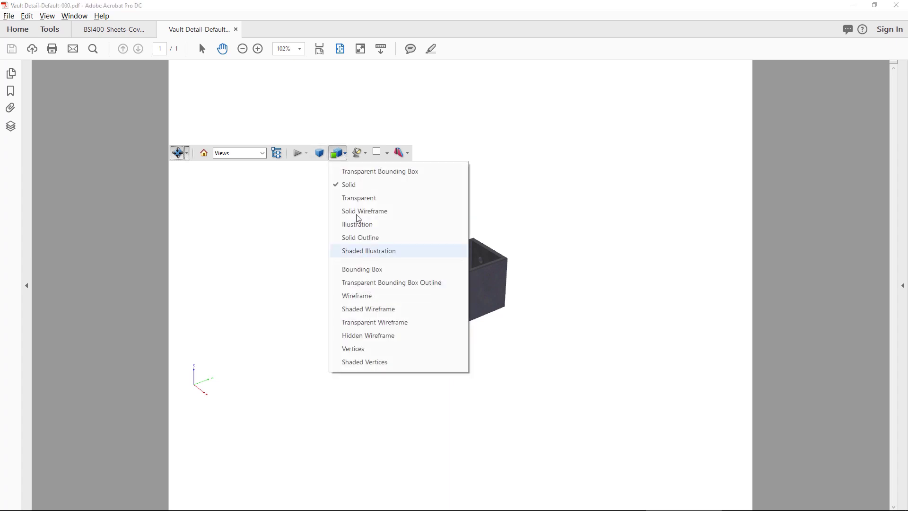
pyautogui.click(259, 210)
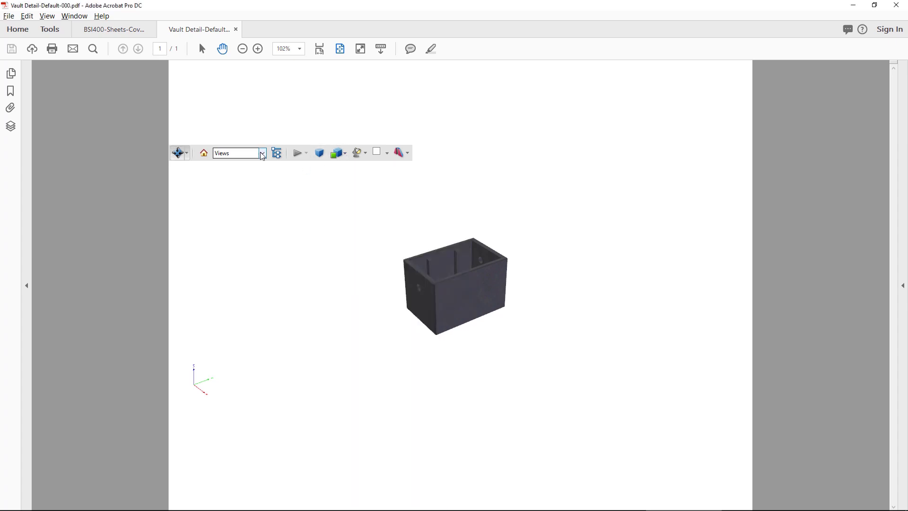
pyautogui.click(262, 153)
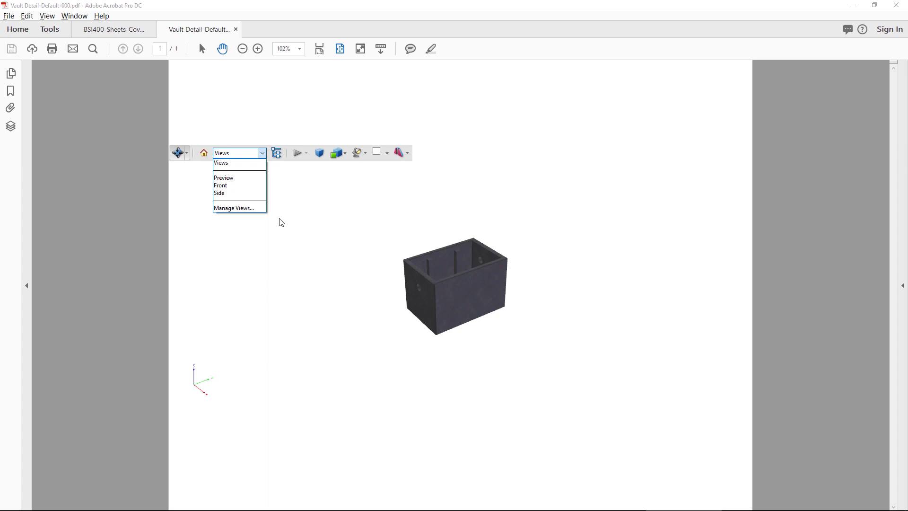
pyautogui.click(226, 185)
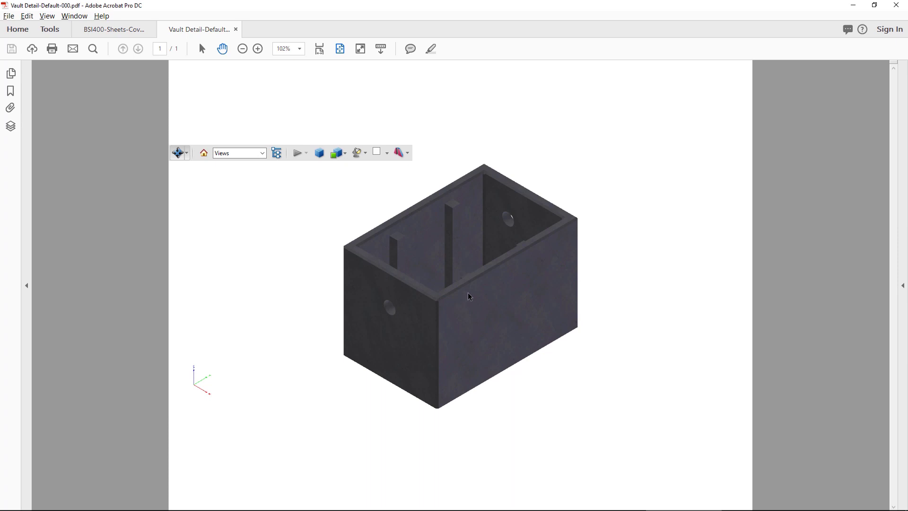
# Orbit the vault model back to an isometric angle and bring up the Cross Section options
pyautogui.moveTo(477, 288); pyautogui.dragTo(533, 285)
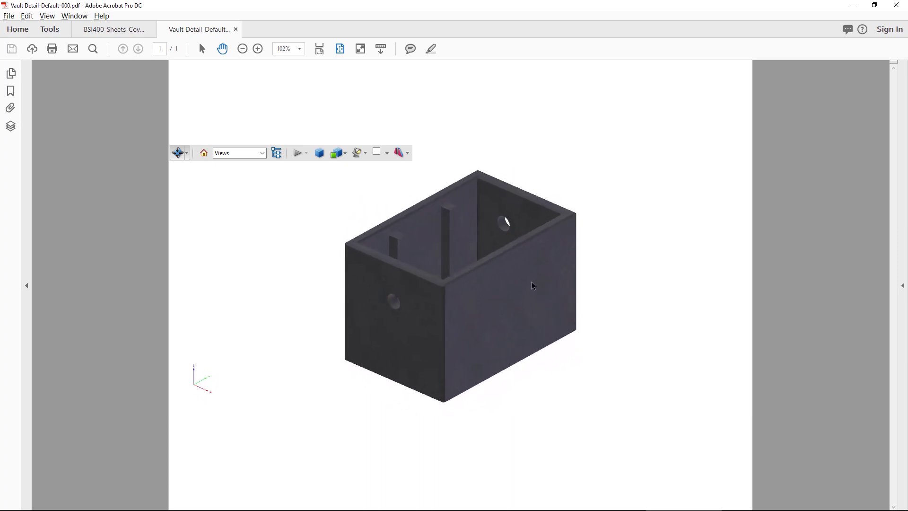
pyautogui.scroll(-2, 448, 283)
pyautogui.moveTo(373, 288); pyautogui.dragTo(334, 286)
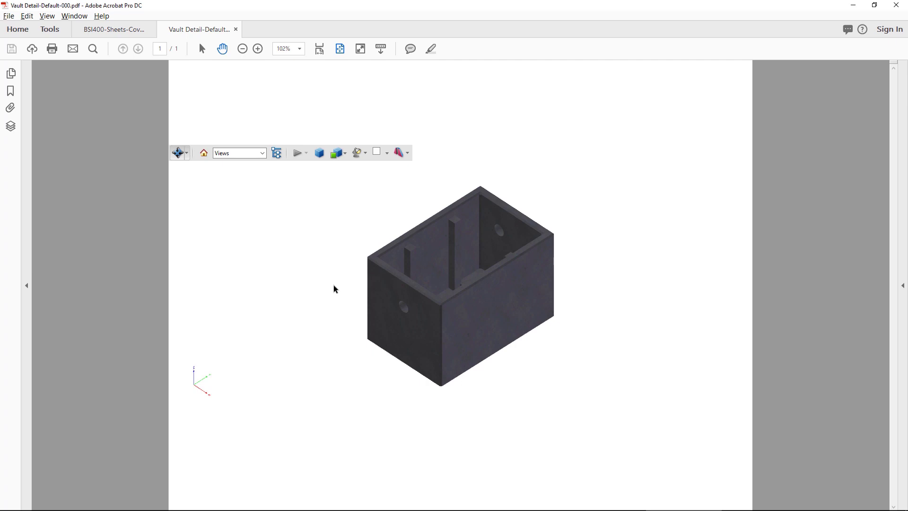
pyautogui.click(412, 154)
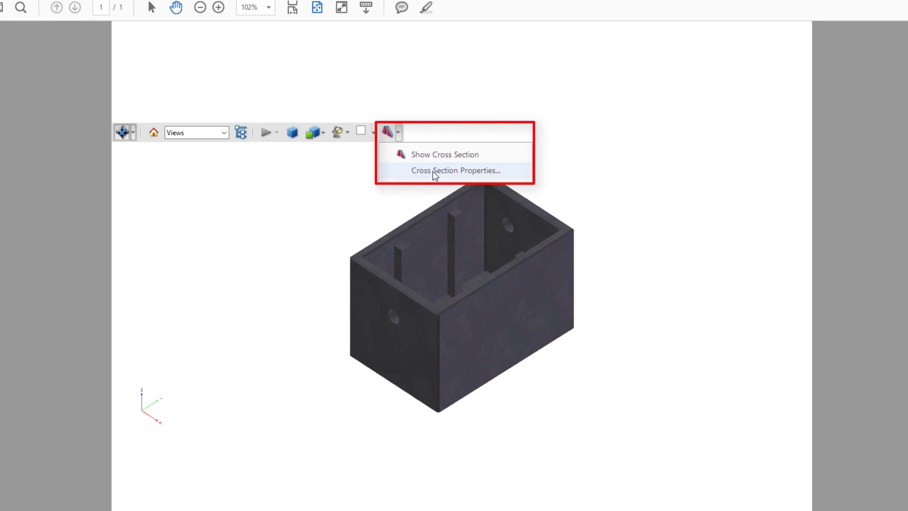
# Enable a cross section on the vault along the X-Axis with an 8% offset
pyautogui.click(435, 171)
pyautogui.moveTo(438, 105); pyautogui.dragTo(682, 106)
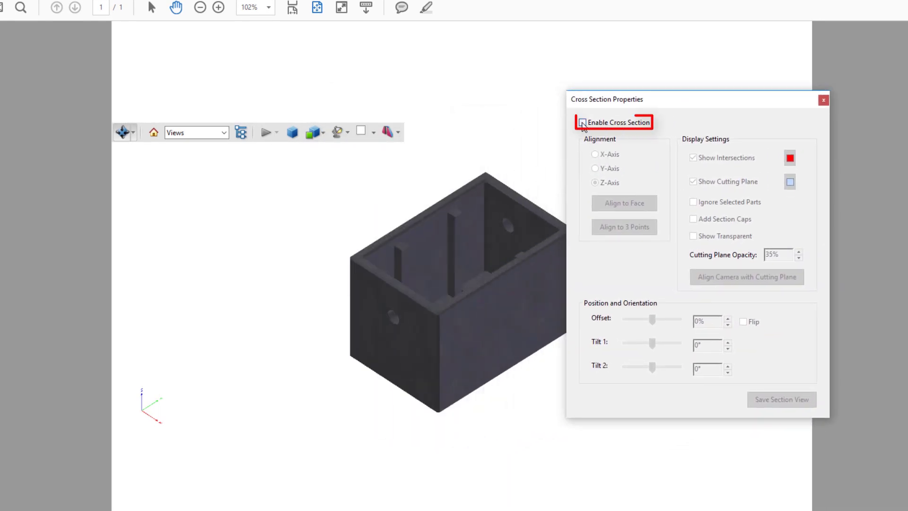
pyautogui.click(582, 123)
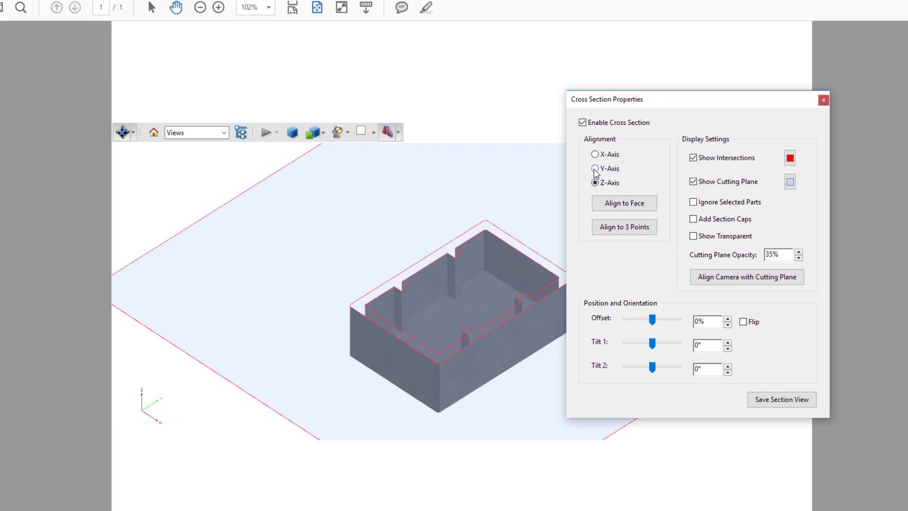
pyautogui.click(595, 169)
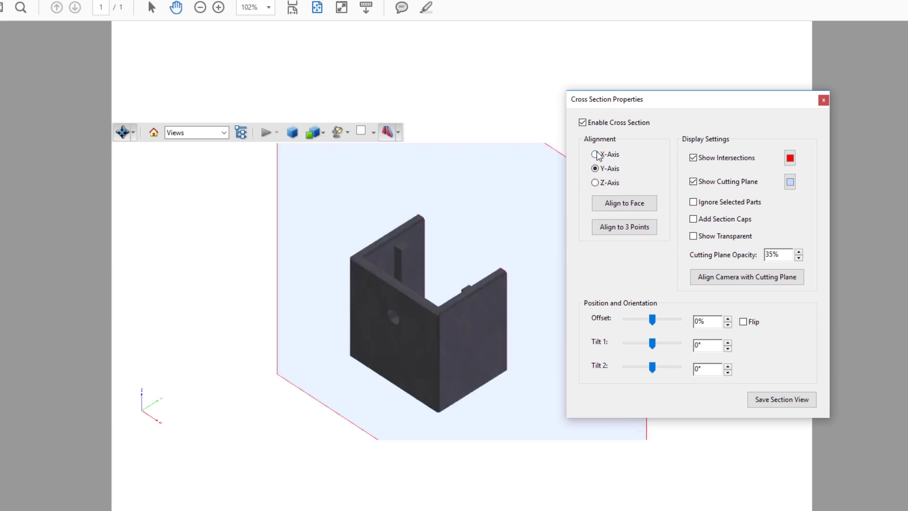
pyautogui.click(595, 155)
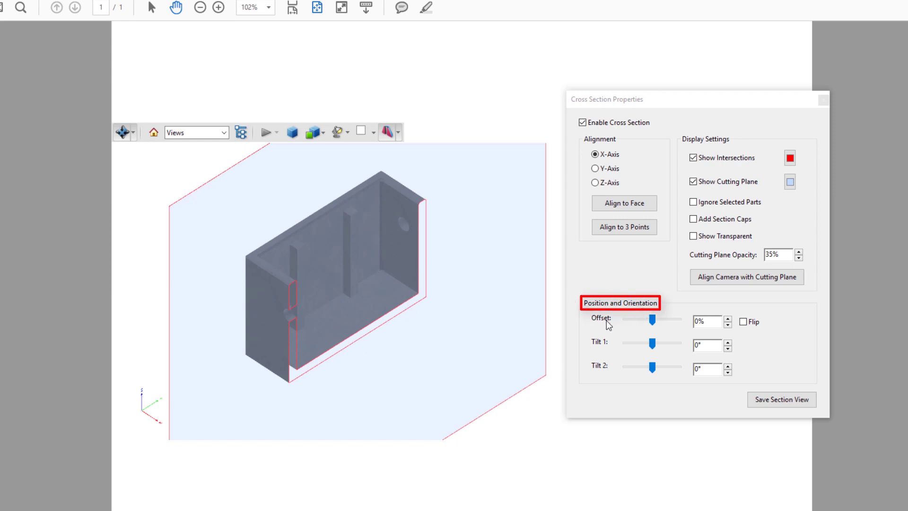
pyautogui.moveTo(652, 320)
pyautogui.mouseDown()
pyautogui.moveTo(645, 322)
pyautogui.moveTo(666, 326)
pyautogui.moveTo(654, 329)
pyautogui.mouseUp()
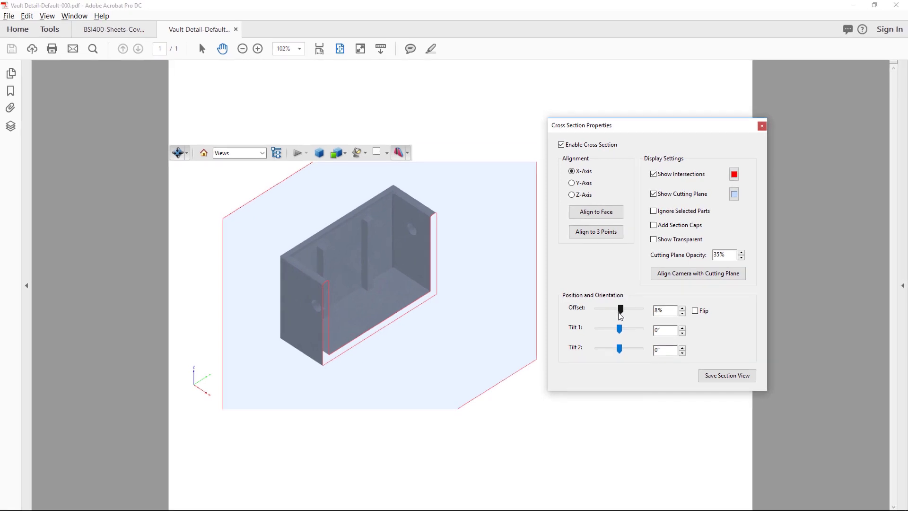